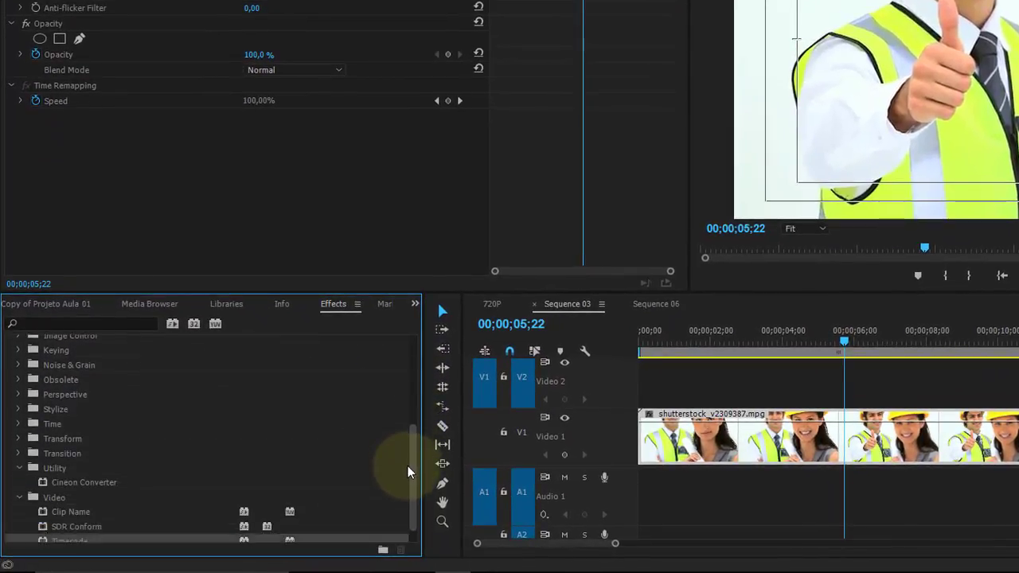
Step: Apply Cineon Converter from Video Effects > Utility to the shutterstock construction-worker clip on V1
{"action": "left_click_drag", "start_coordinate": [407, 466], "coordinate": [406, 482]}
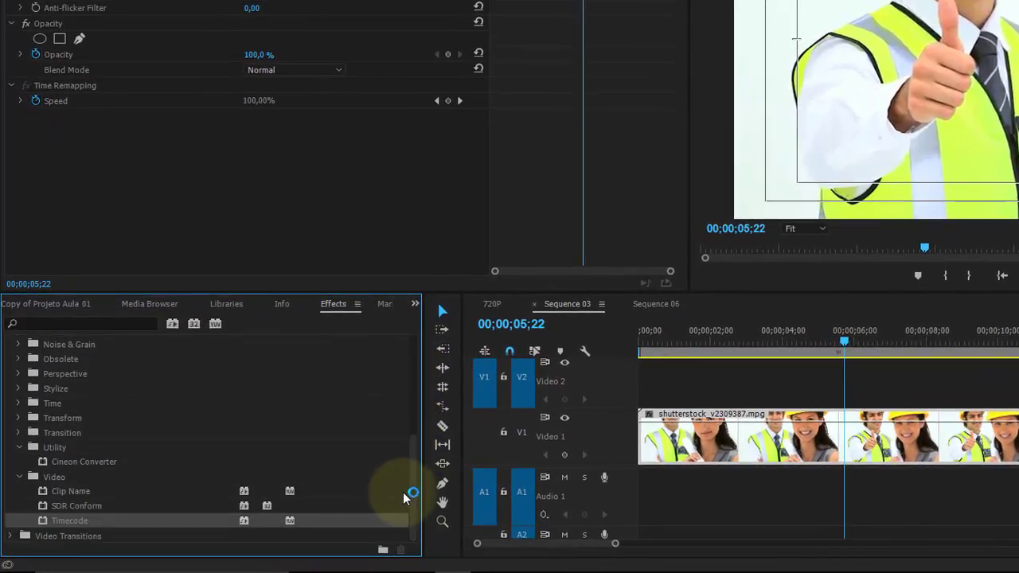
{"action": "left_click", "coordinate": [83, 464]}
{"action": "left_click", "coordinate": [62, 447]}
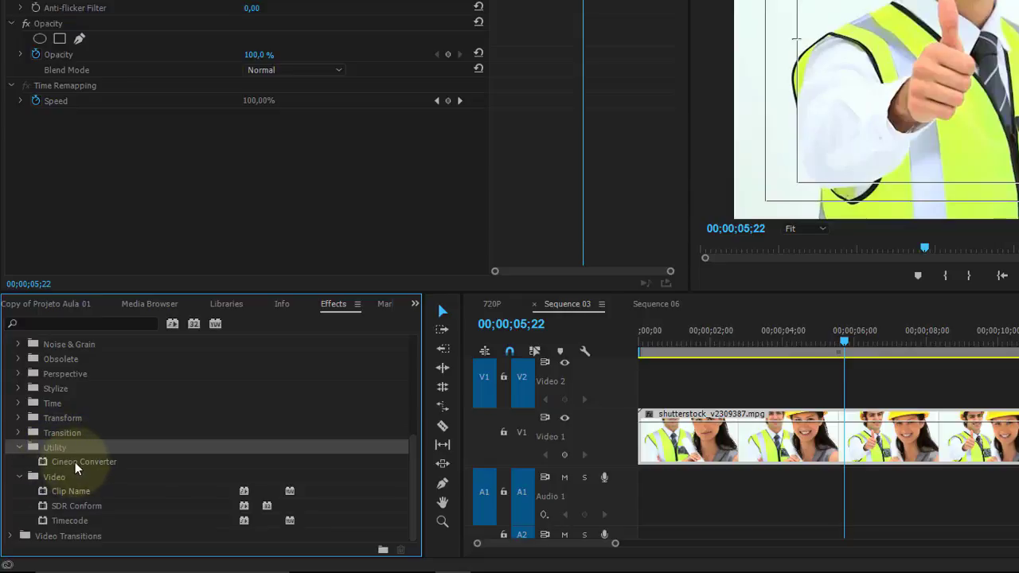
{"action": "mouse_move", "coordinate": [75, 462]}
{"action": "left_mouse_down"}
{"action": "mouse_move", "coordinate": [529, 464]}
{"action": "mouse_move", "coordinate": [768, 450]}
{"action": "left_mouse_up"}
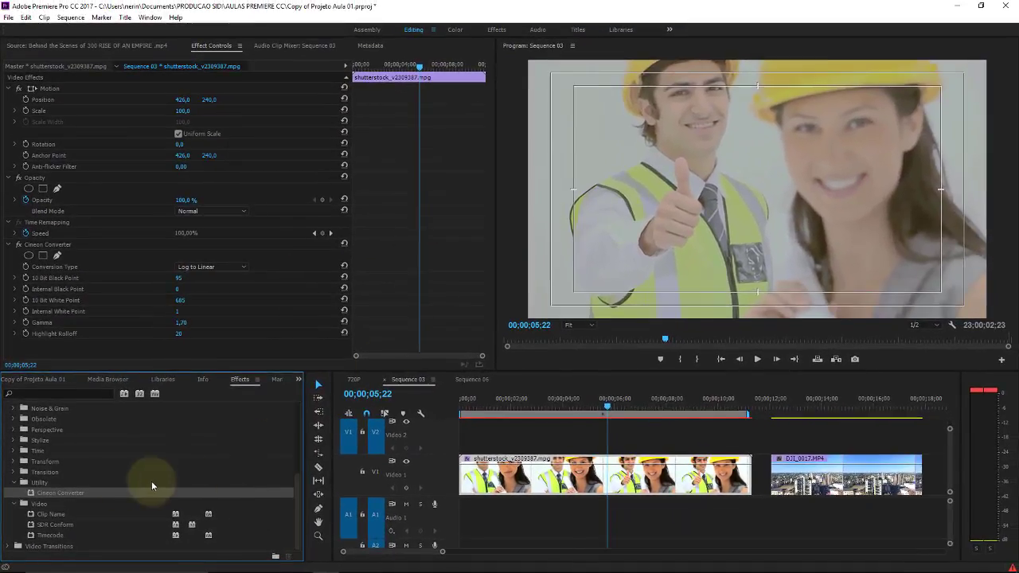
Step: Apply Cineon Converter to the DJI_0017 aerial clip and lower its 10 Bit Black Point to 45
{"action": "left_click_drag", "start_coordinate": [64, 496], "coordinate": [831, 490]}
{"action": "left_click", "coordinate": [807, 400]}
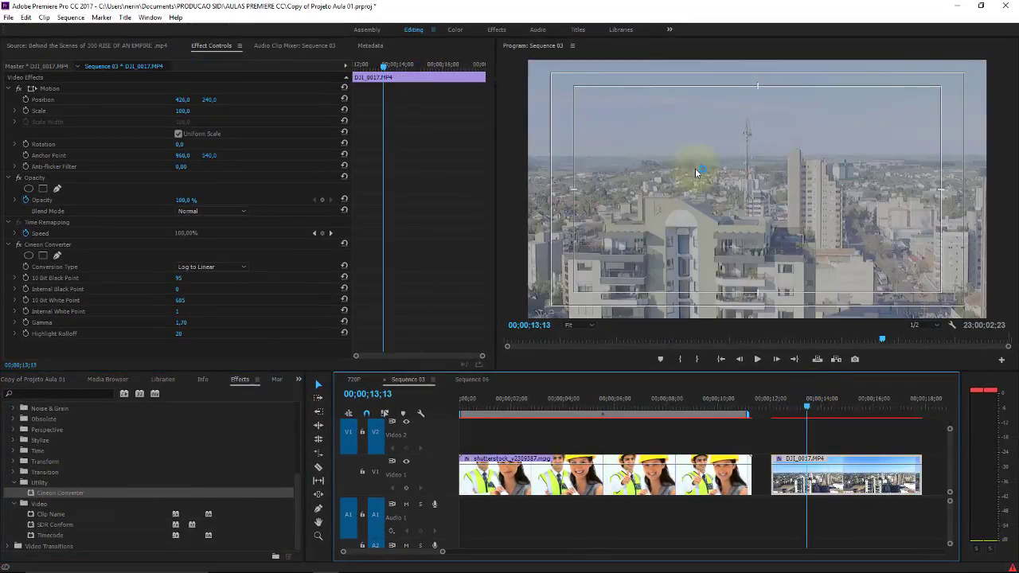
{"action": "left_click_drag", "start_coordinate": [179, 278], "coordinate": [147, 271]}
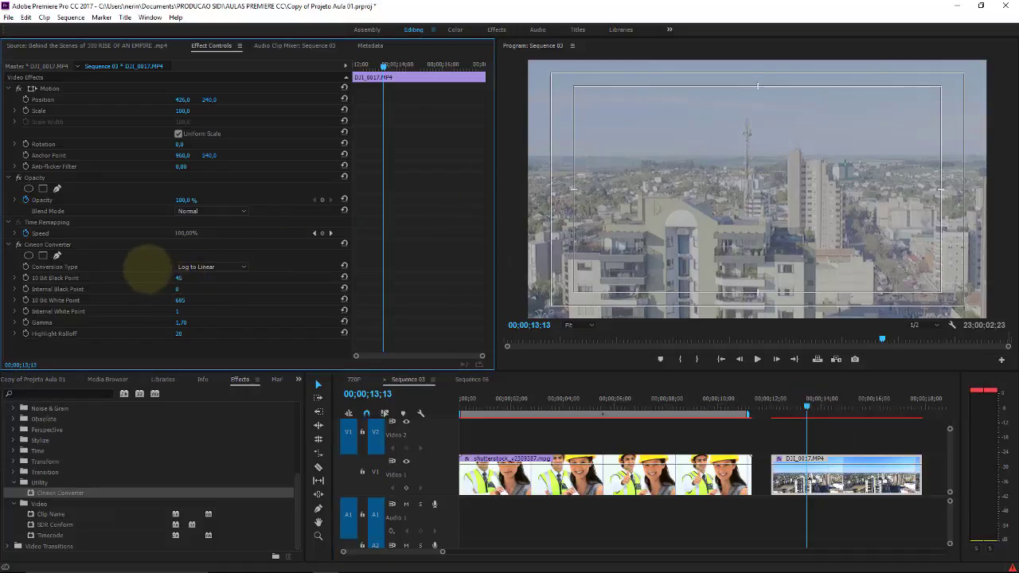
Step: Try Linear to Log with adjusted black and white points, then delete the Cineon Converter
{"action": "left_click", "coordinate": [243, 267]}
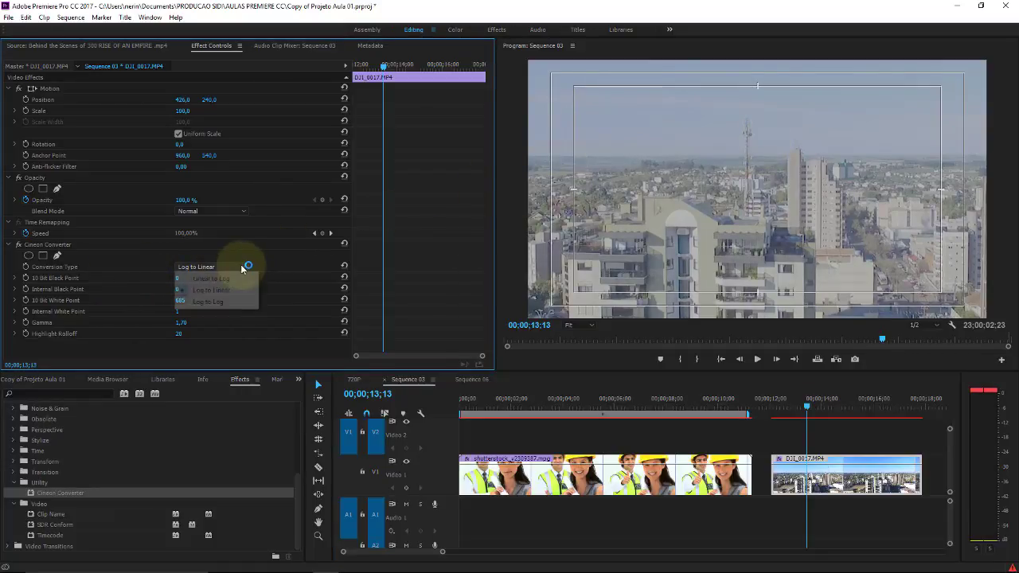
{"action": "left_click", "coordinate": [236, 281]}
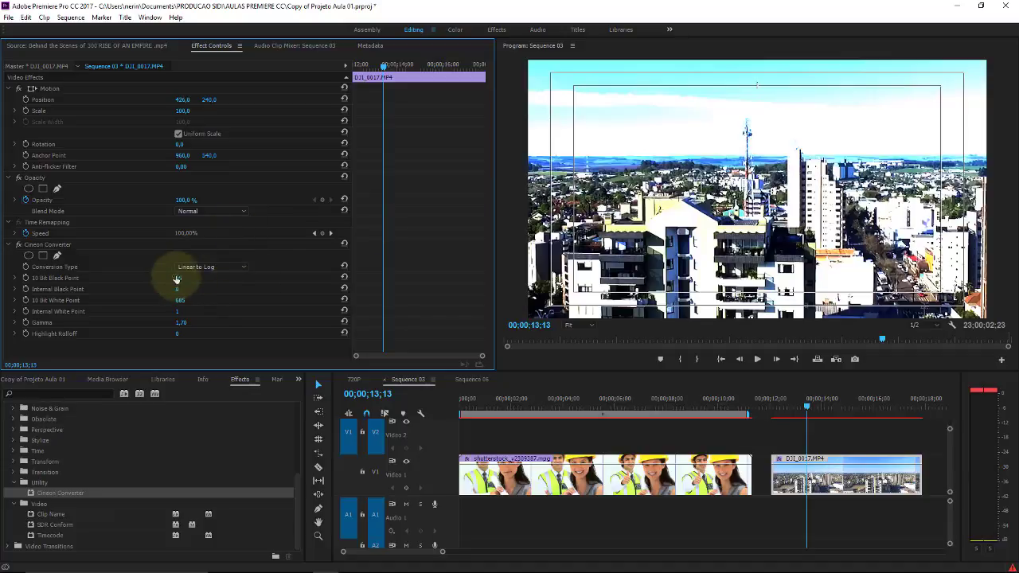
{"action": "left_click_drag", "start_coordinate": [182, 280], "coordinate": [93, 285]}
{"action": "mouse_move", "coordinate": [194, 295]}
{"action": "left_mouse_down"}
{"action": "mouse_move", "coordinate": [317, 287]}
{"action": "mouse_move", "coordinate": [265, 285]}
{"action": "left_mouse_up"}
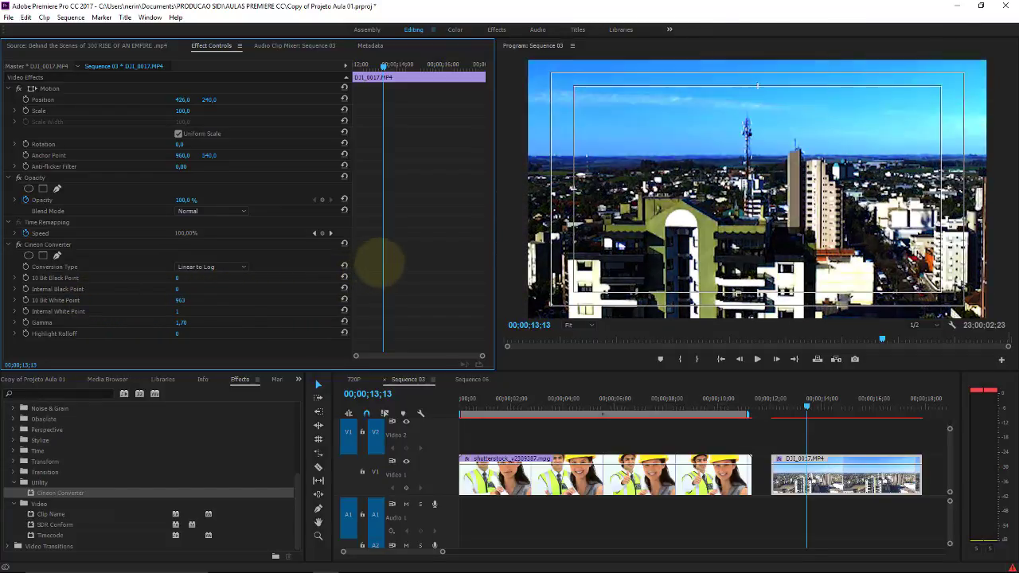
{"action": "left_click", "coordinate": [34, 244]}
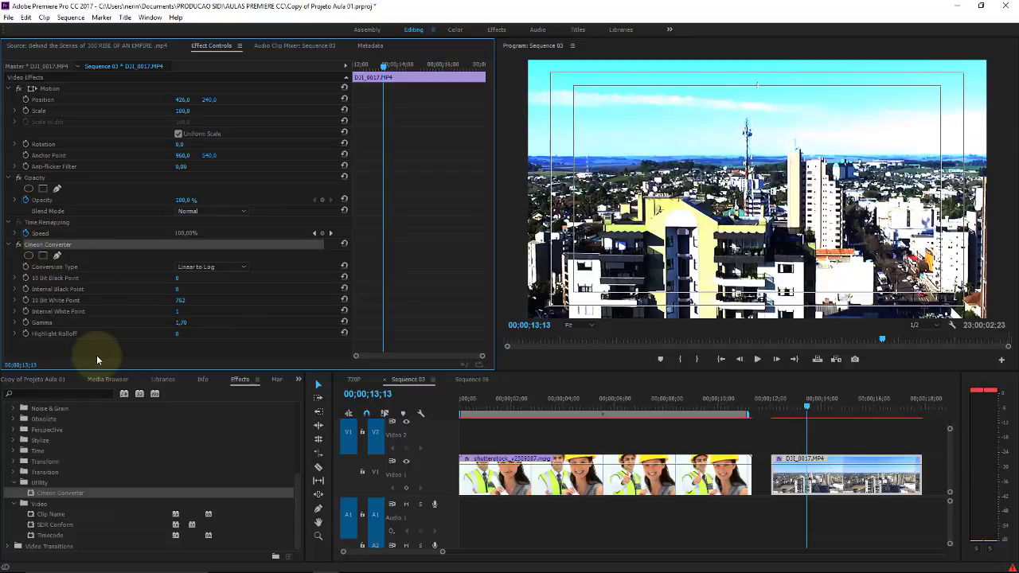
{"action": "key", "text": "Delete"}
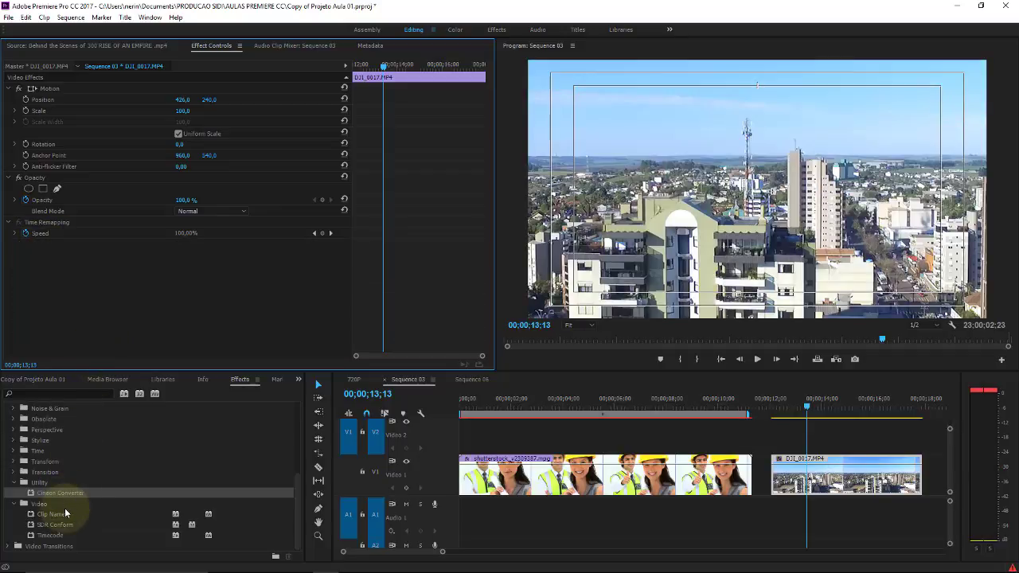
Step: Apply Clip Name to the DJI_0017 clip, then strip it with Edit > Remove Attributes
{"action": "left_click", "coordinate": [56, 517]}
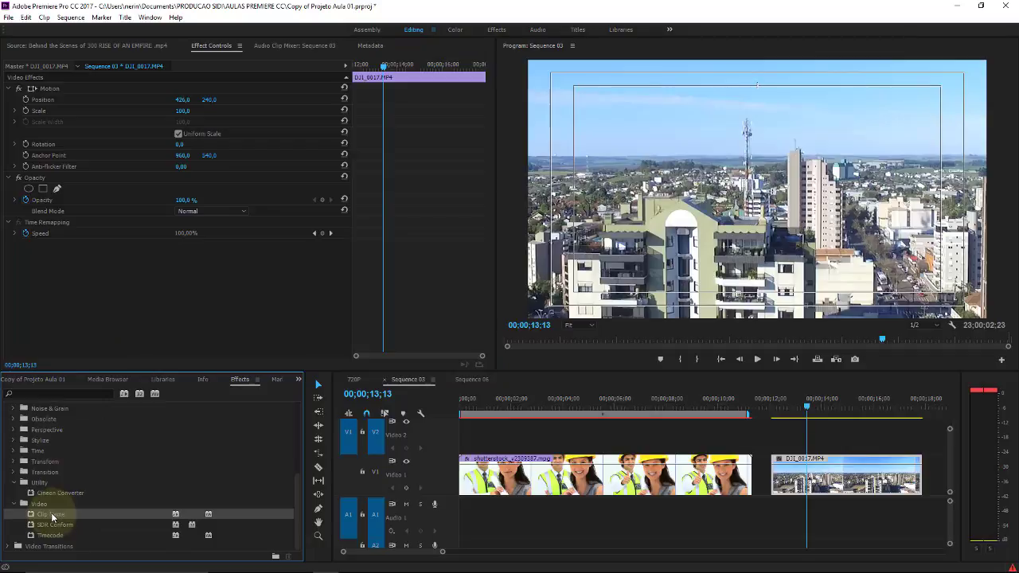
{"action": "left_click_drag", "start_coordinate": [52, 517], "coordinate": [804, 477]}
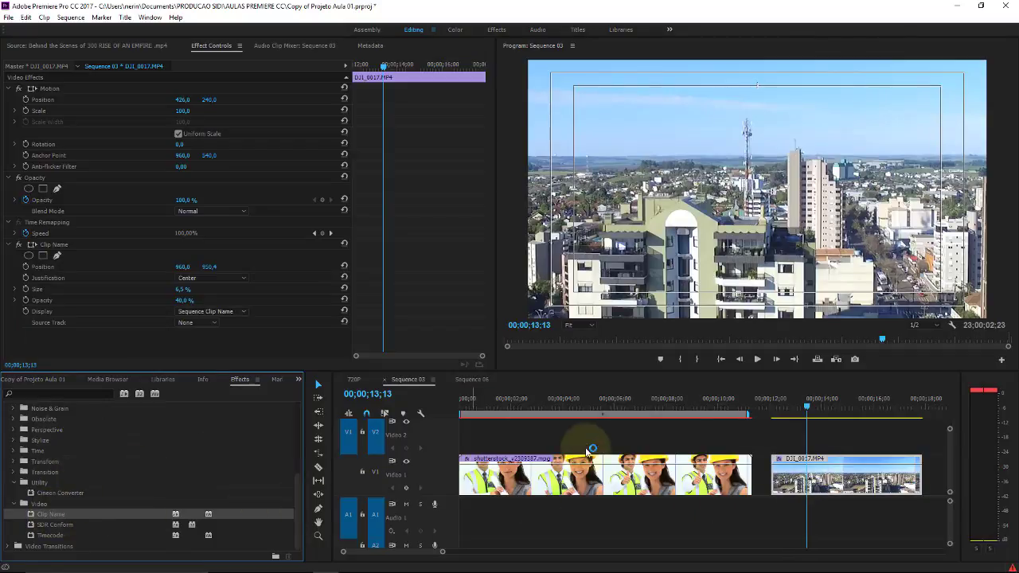
{"action": "mouse_move", "coordinate": [818, 403]}
{"action": "left_mouse_down"}
{"action": "mouse_move", "coordinate": [838, 395]}
{"action": "mouse_move", "coordinate": [814, 398]}
{"action": "left_mouse_up"}
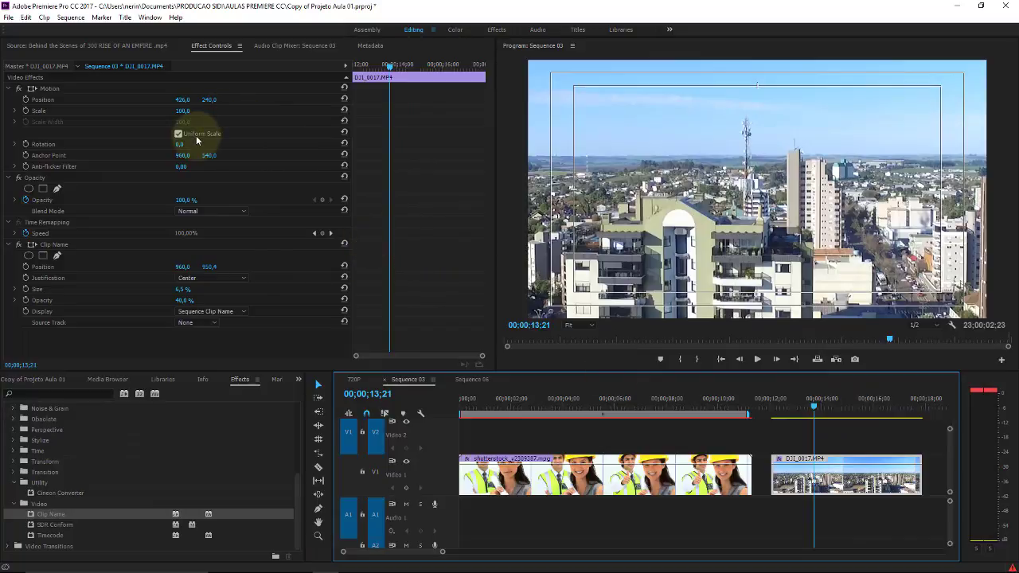
{"action": "left_click", "coordinate": [348, 102]}
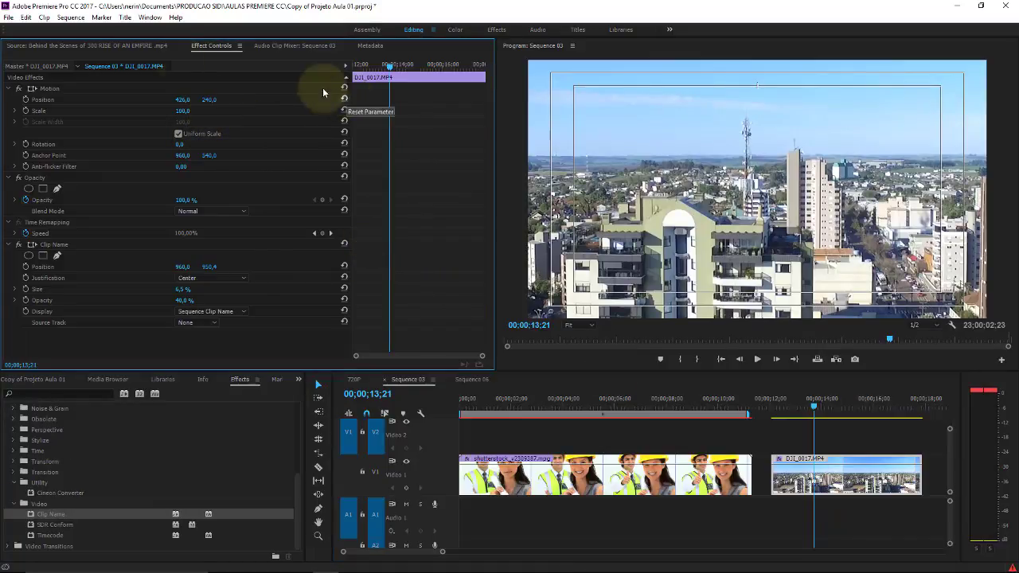
{"action": "left_click", "coordinate": [43, 17]}
{"action": "left_click", "coordinate": [70, 113]}
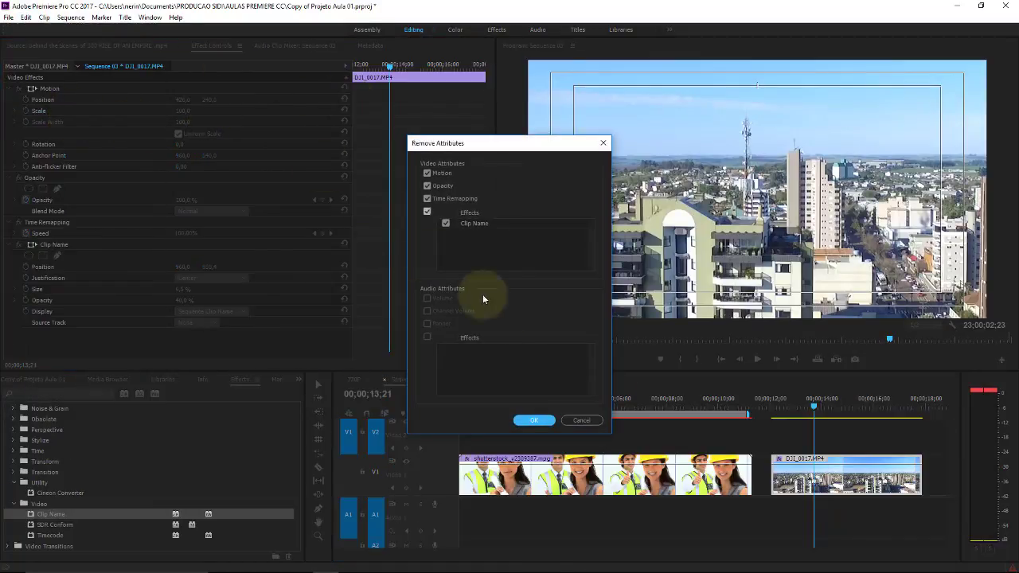
{"action": "left_click", "coordinate": [536, 428]}
Step: Delete the Cineon Converter effect from the shutterstock construction-worker clip
{"action": "left_click", "coordinate": [629, 478]}
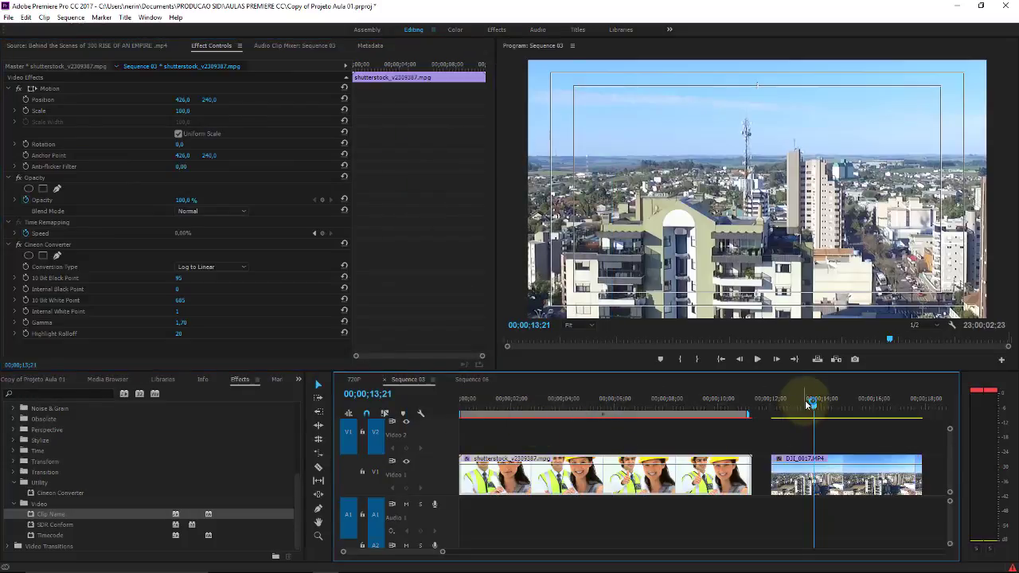
{"action": "left_click", "coordinate": [804, 402]}
{"action": "left_click", "coordinate": [49, 246]}
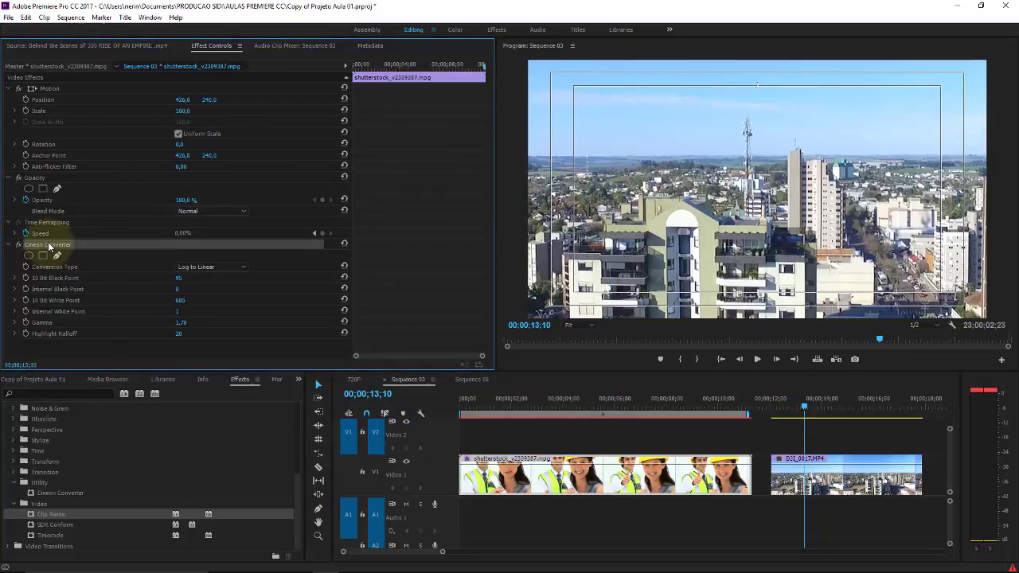
{"action": "key", "text": "Delete"}
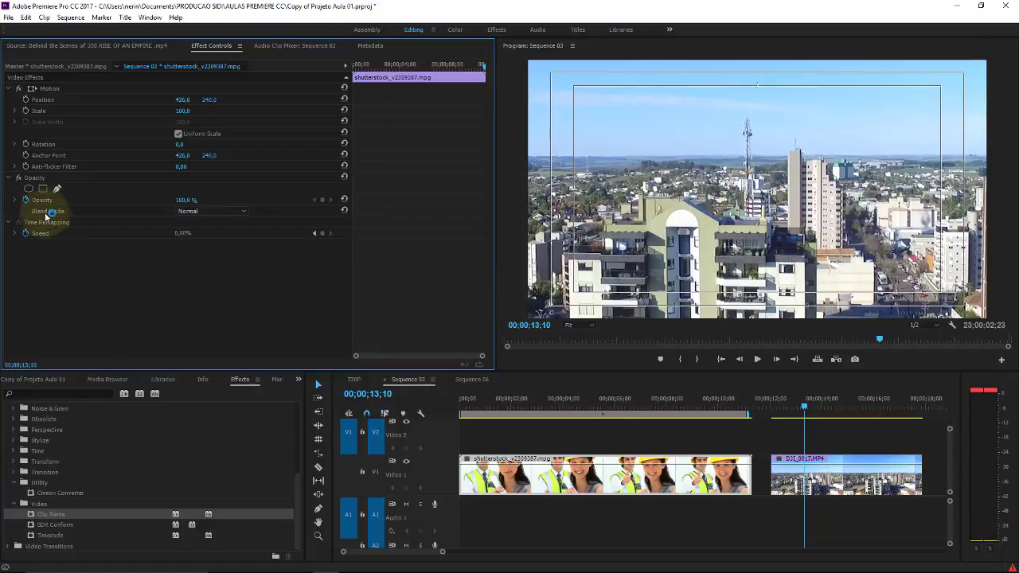
{"action": "left_click", "coordinate": [772, 400]}
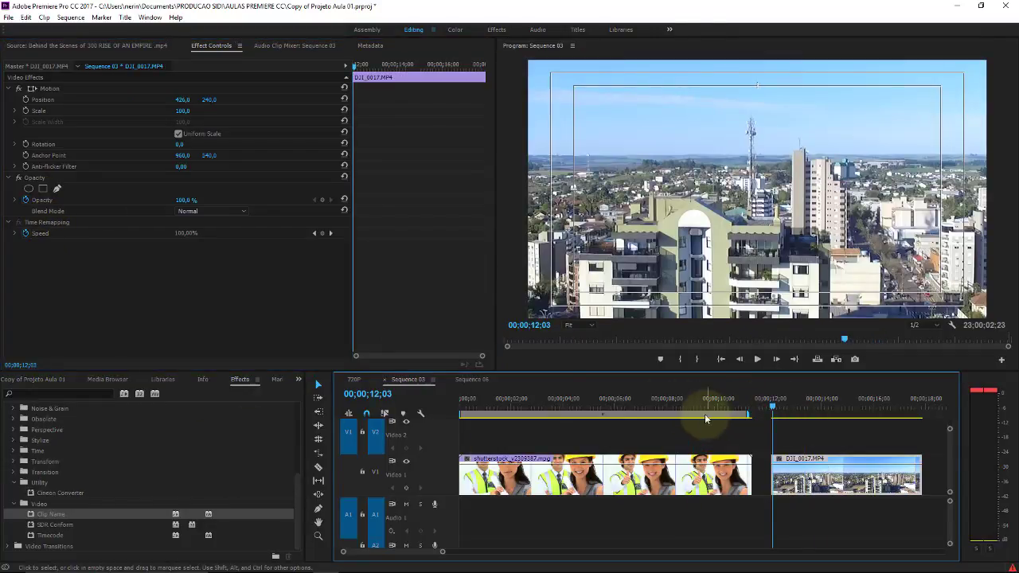
Step: Apply Clip Name to the construction-worker clip at 05;22 and check its file name in Properties
{"action": "left_click_drag", "start_coordinate": [705, 418], "coordinate": [607, 408]}
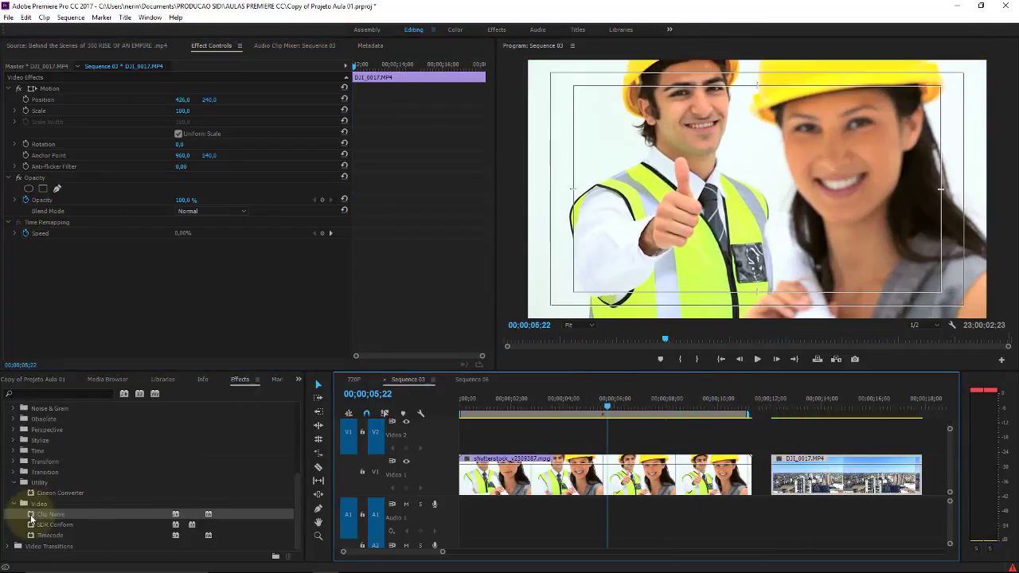
{"action": "left_click_drag", "start_coordinate": [30, 514], "coordinate": [541, 475]}
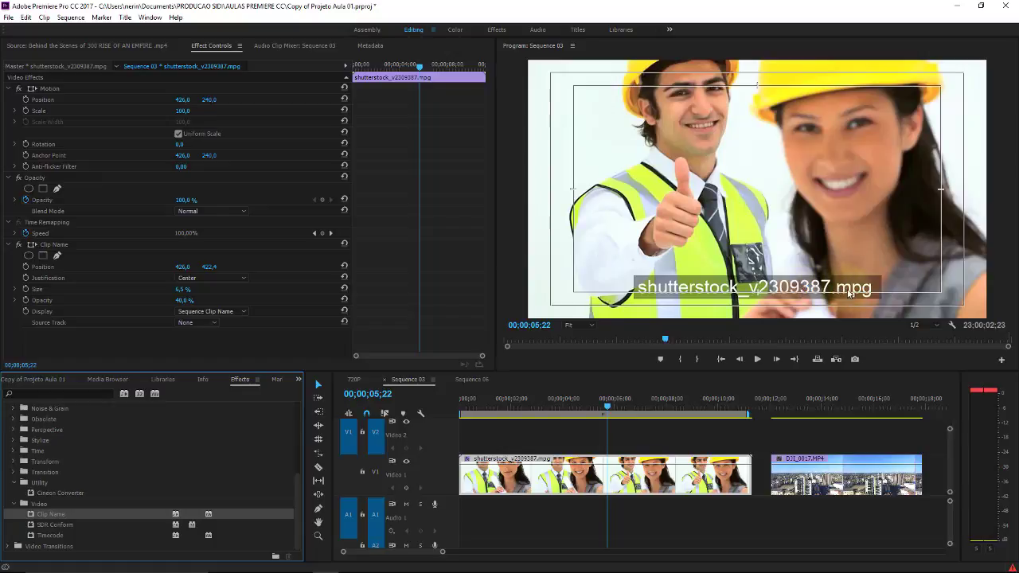
{"action": "right_click", "coordinate": [618, 476]}
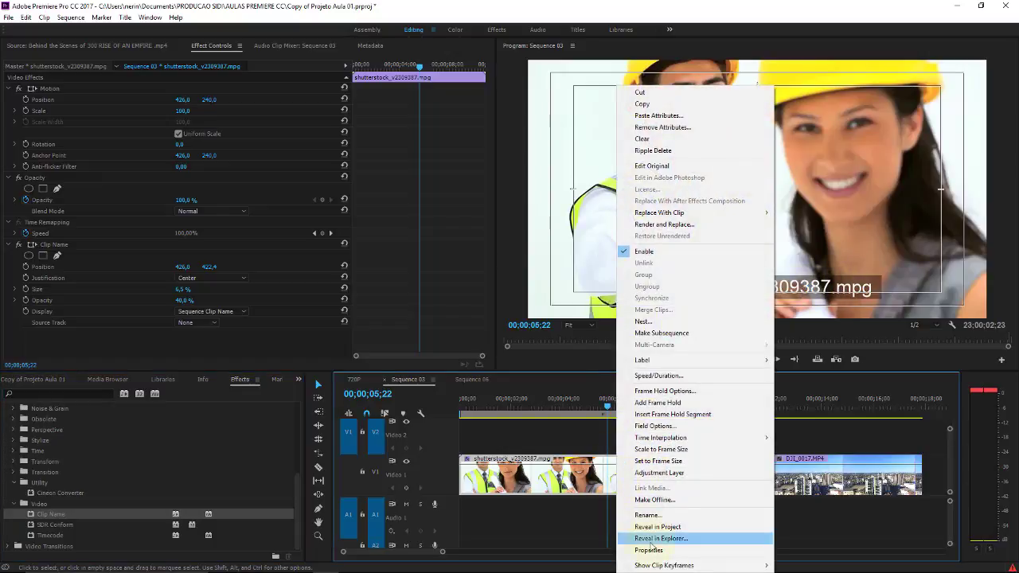
{"action": "left_click", "coordinate": [649, 549]}
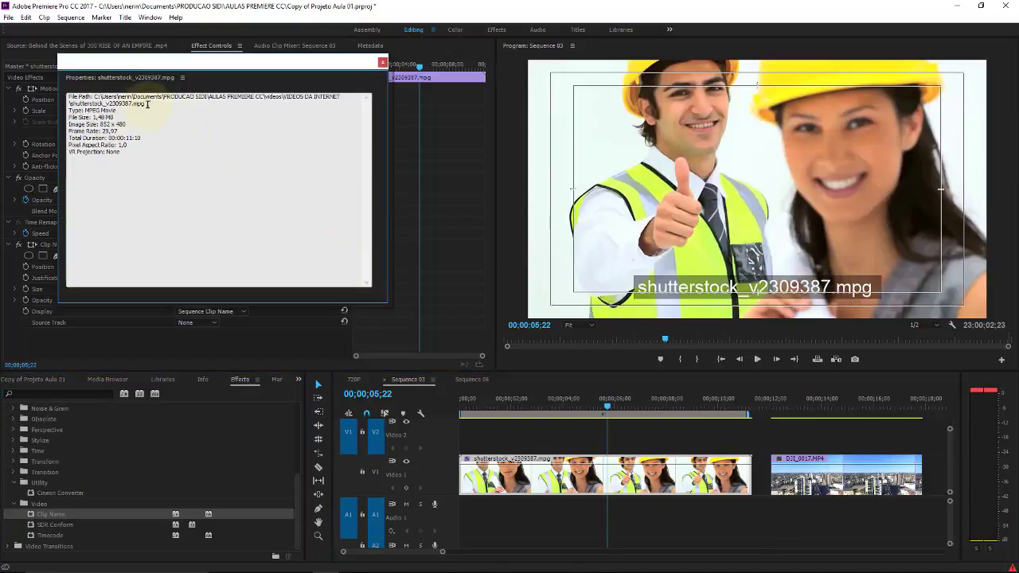
{"action": "left_click_drag", "start_coordinate": [148, 104], "coordinate": [72, 103]}
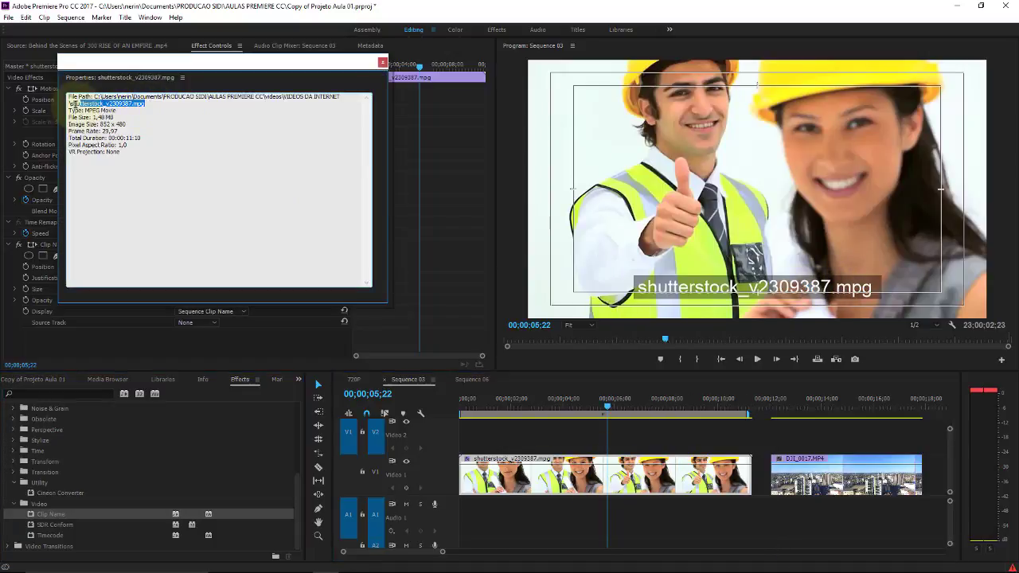
{"action": "left_click", "coordinate": [382, 62]}
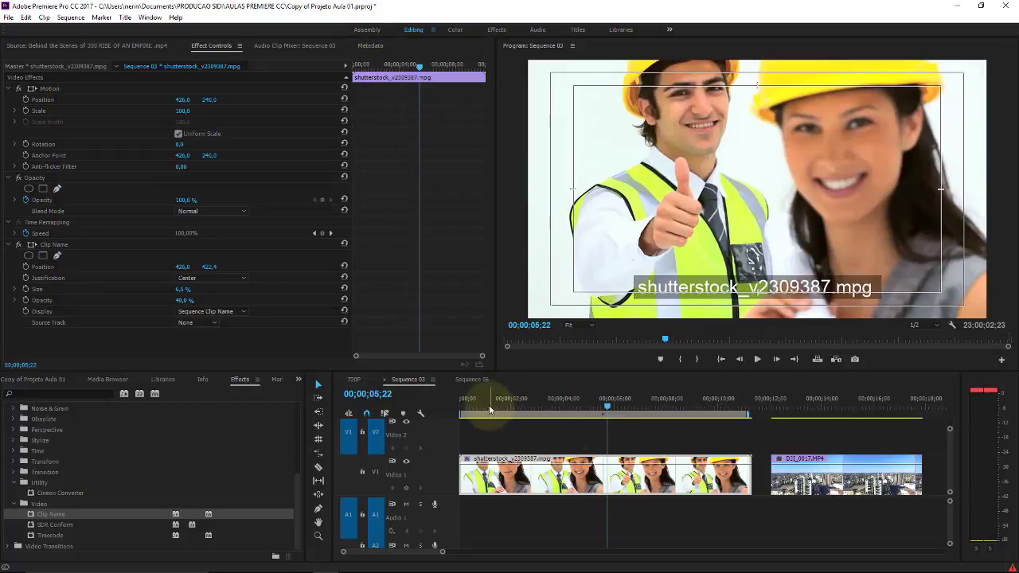
Step: Preview the clip near 8 seconds and delete its Clip Name effect
{"action": "mouse_move", "coordinate": [532, 402]}
{"action": "left_mouse_down"}
{"action": "mouse_move", "coordinate": [657, 385]}
{"action": "mouse_move", "coordinate": [495, 391]}
{"action": "mouse_move", "coordinate": [515, 383]}
{"action": "left_mouse_up"}
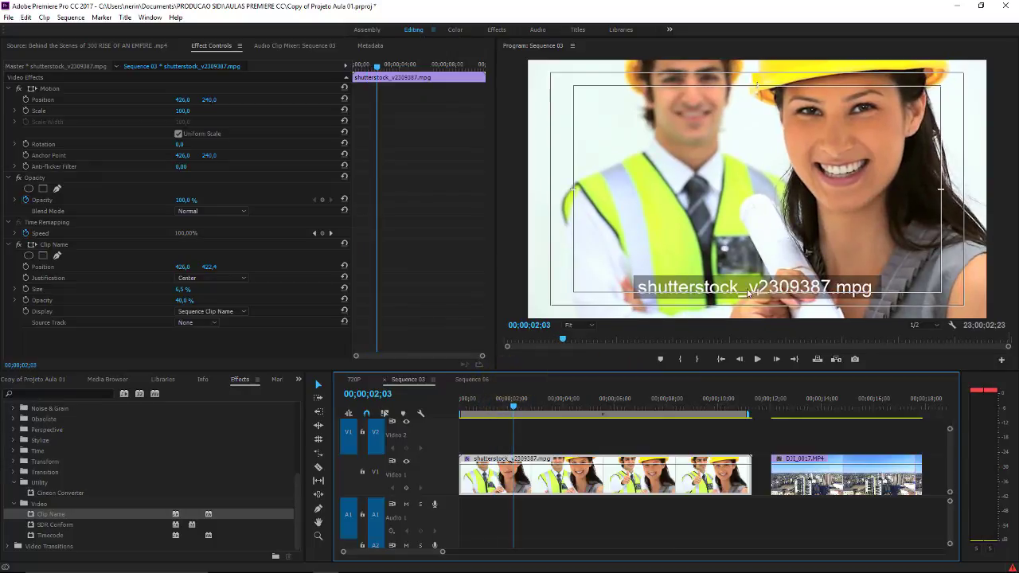
{"action": "left_click_drag", "start_coordinate": [536, 397], "coordinate": [667, 402]}
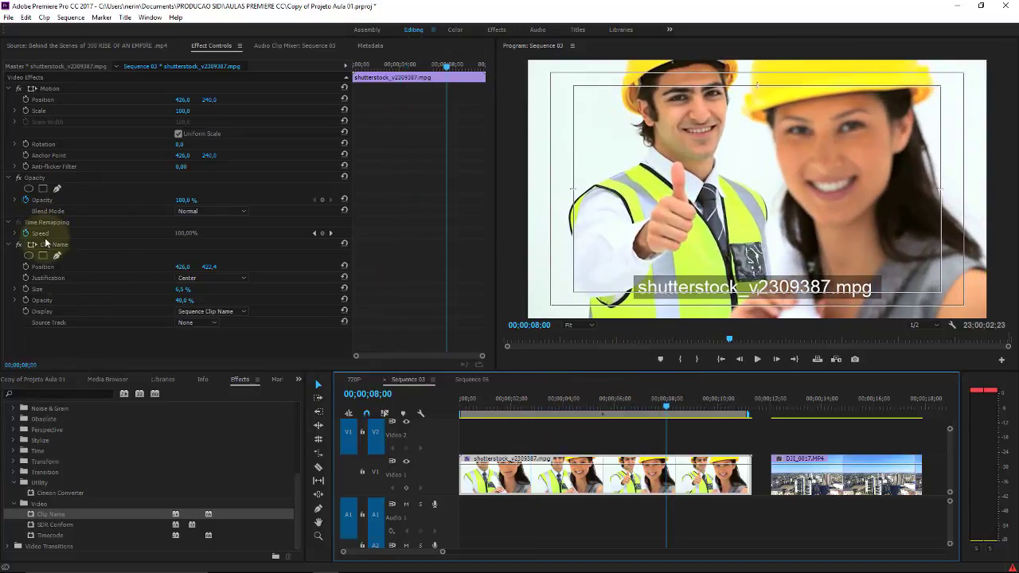
{"action": "left_click", "coordinate": [46, 246]}
{"action": "key", "text": "Delete"}
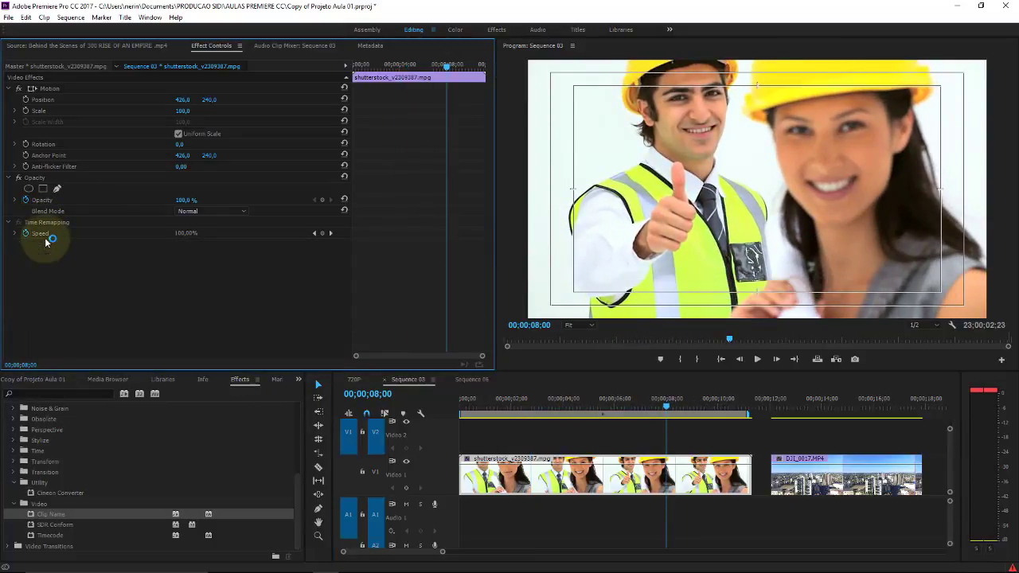
{"action": "left_click", "coordinate": [48, 527]}
{"action": "left_click_drag", "start_coordinate": [48, 527], "coordinate": [522, 478]}
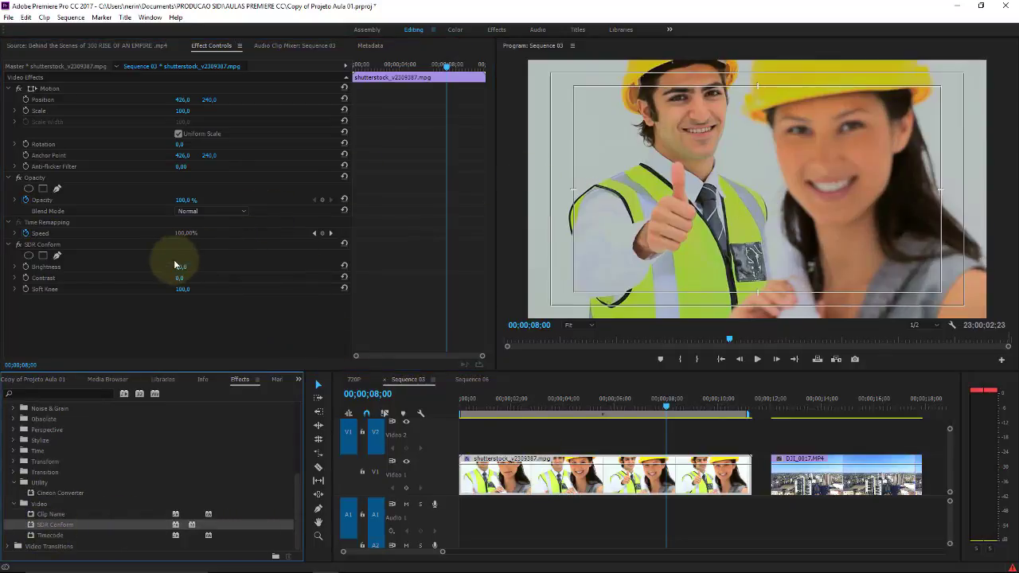
{"action": "mouse_move", "coordinate": [180, 267]}
{"action": "left_mouse_down"}
{"action": "mouse_move", "coordinate": [166, 258]}
{"action": "mouse_move", "coordinate": [205, 256]}
{"action": "mouse_move", "coordinate": [186, 292]}
{"action": "mouse_move", "coordinate": [154, 290]}
{"action": "mouse_move", "coordinate": [182, 348]}
{"action": "left_mouse_up"}
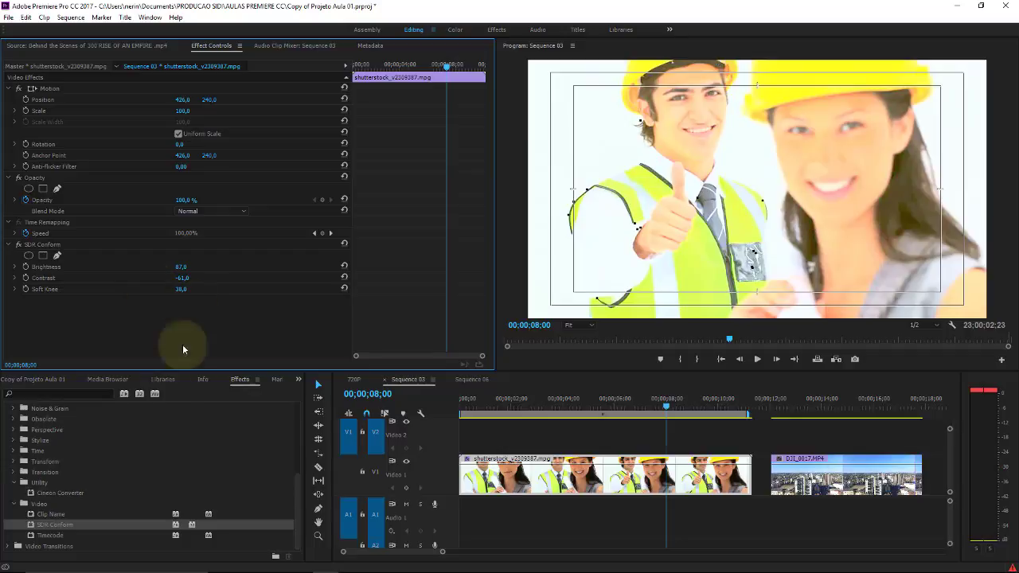
{"action": "left_click", "coordinate": [840, 483]}
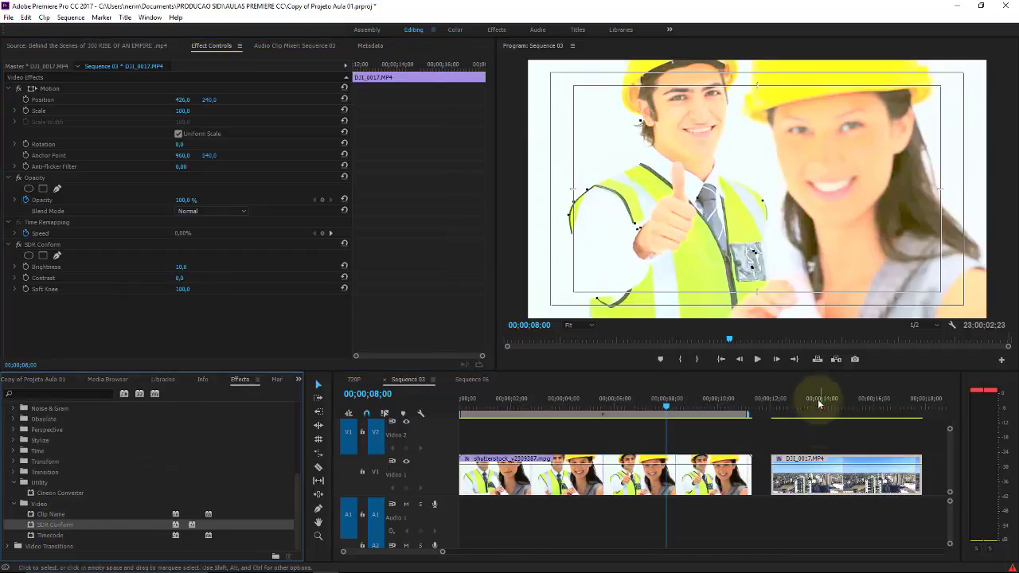
{"action": "left_click", "coordinate": [819, 398]}
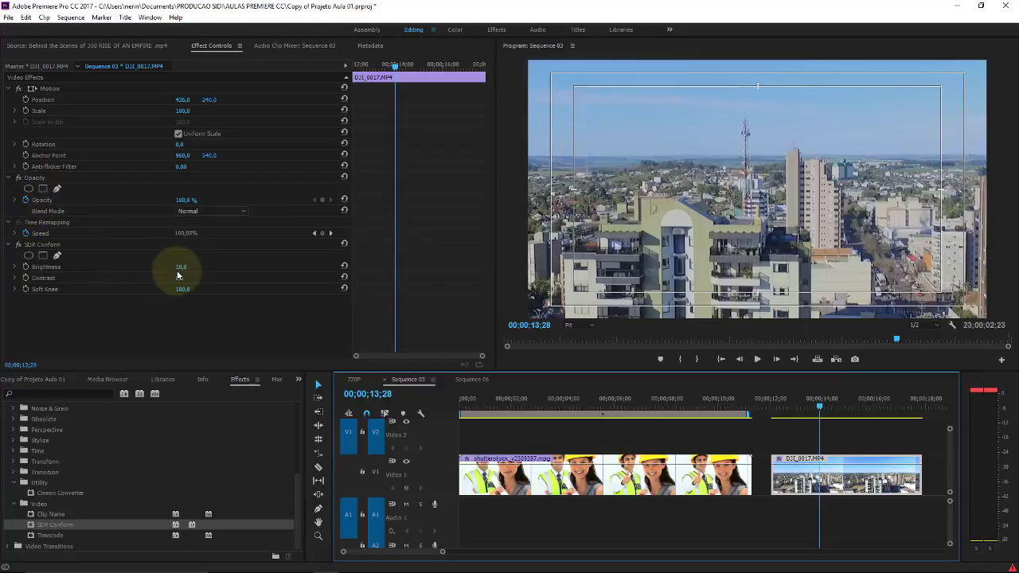
{"action": "left_click_drag", "start_coordinate": [181, 280], "coordinate": [244, 261]}
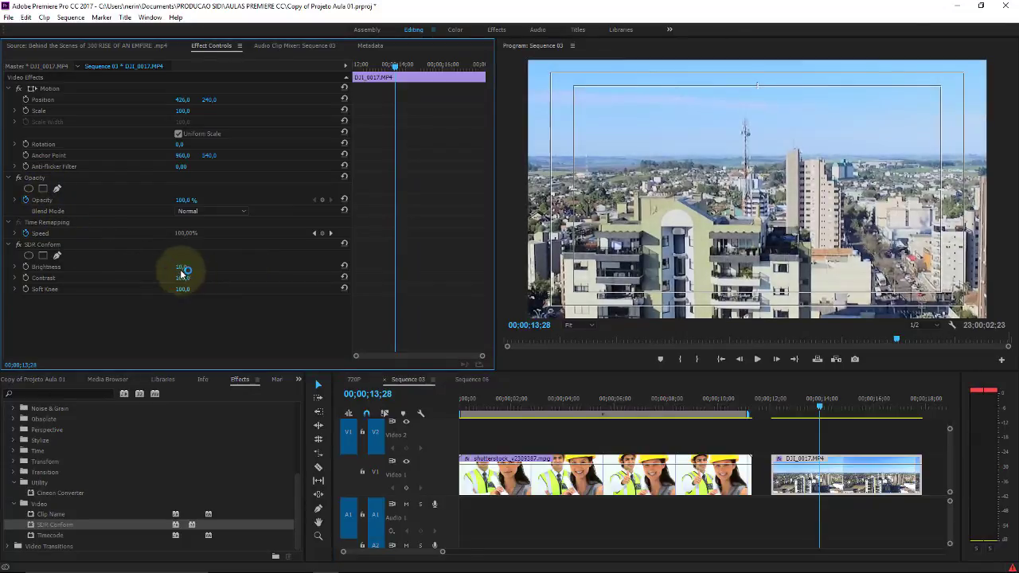
{"action": "mouse_move", "coordinate": [183, 267]}
{"action": "left_mouse_down"}
{"action": "mouse_move", "coordinate": [230, 254]}
{"action": "mouse_move", "coordinate": [175, 251]}
{"action": "left_mouse_up"}
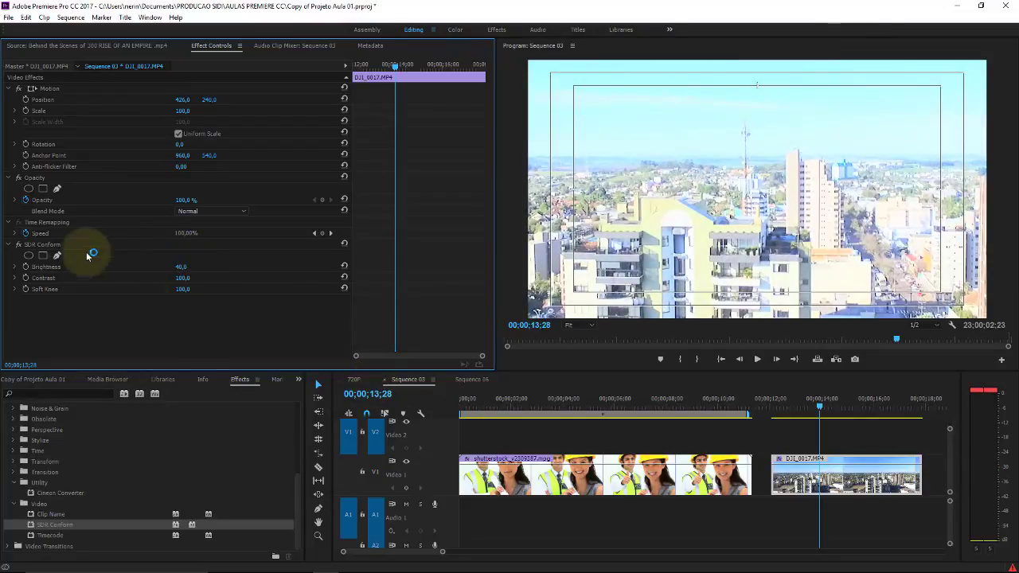
{"action": "left_click", "coordinate": [55, 244]}
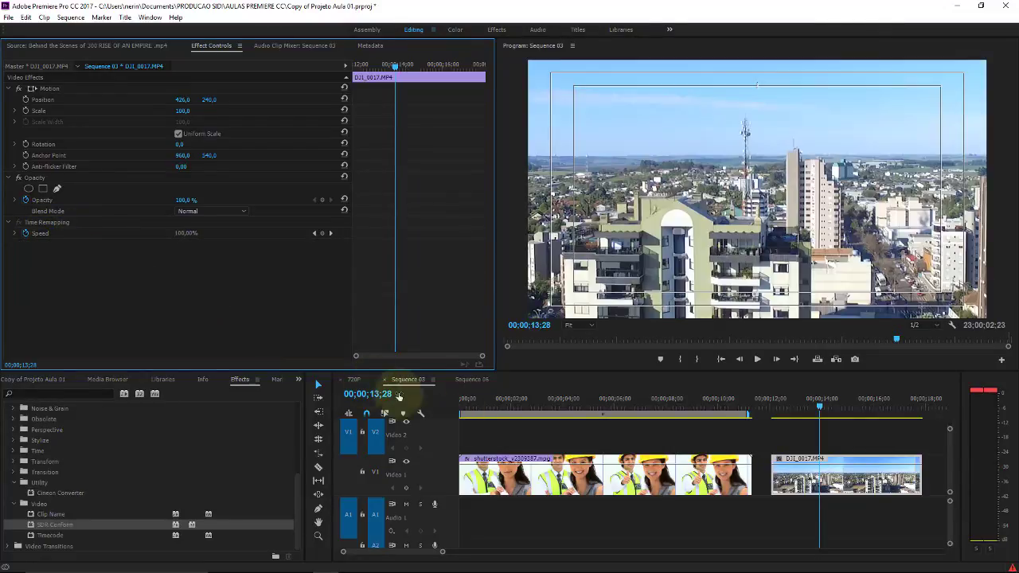
{"action": "left_click", "coordinate": [576, 467]}
{"action": "left_click", "coordinate": [562, 408]}
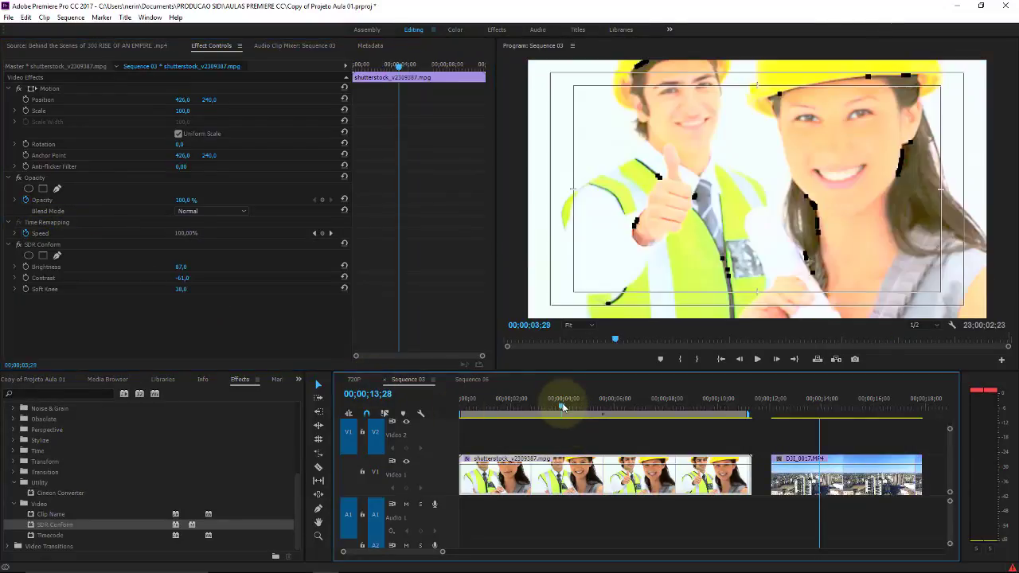
{"action": "left_click", "coordinate": [49, 244]}
{"action": "key", "text": "Delete"}
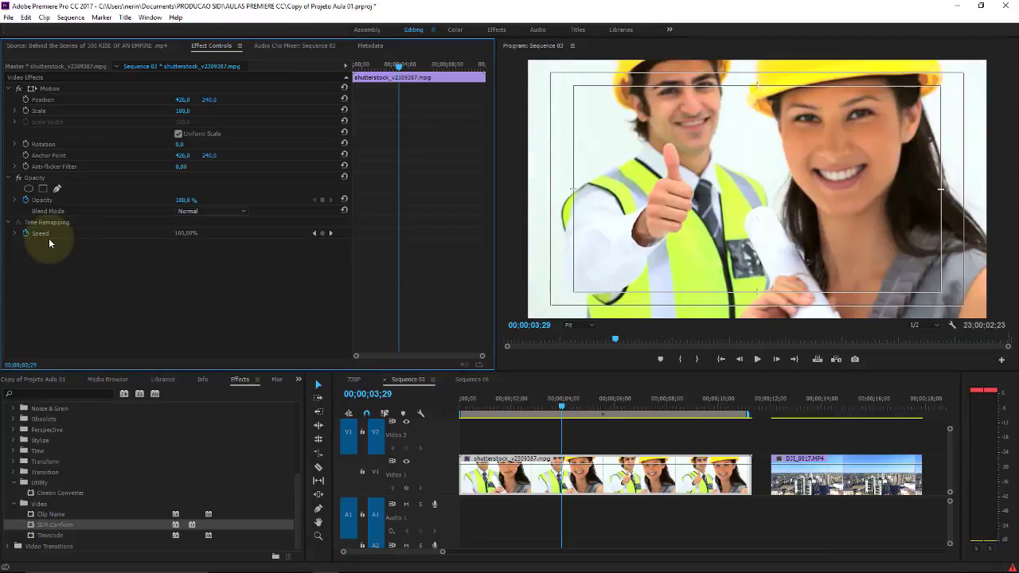
{"action": "left_click_drag", "start_coordinate": [45, 539], "coordinate": [528, 481]}
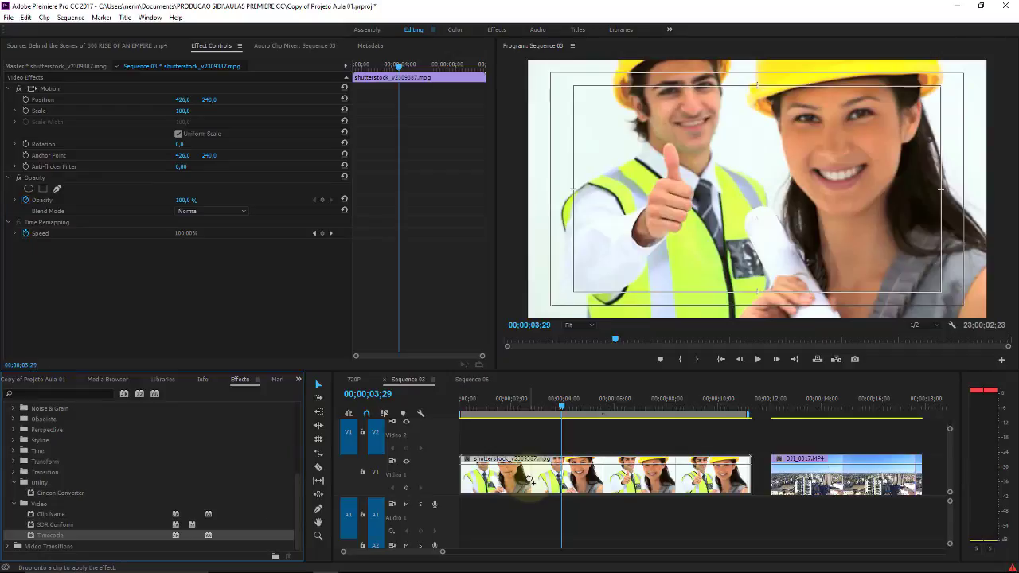
Step: Add the Timecode effect to the construction-worker clip, rewind to 00;00;00;00 and play
{"action": "left_click_drag", "start_coordinate": [528, 481], "coordinate": [528, 480]}
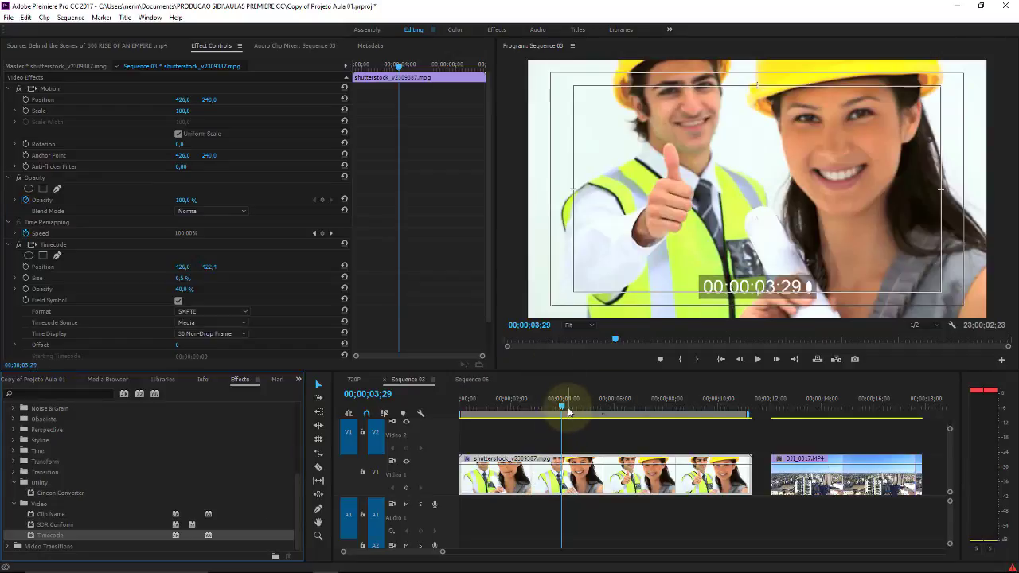
{"action": "left_click_drag", "start_coordinate": [562, 402], "coordinate": [457, 409]}
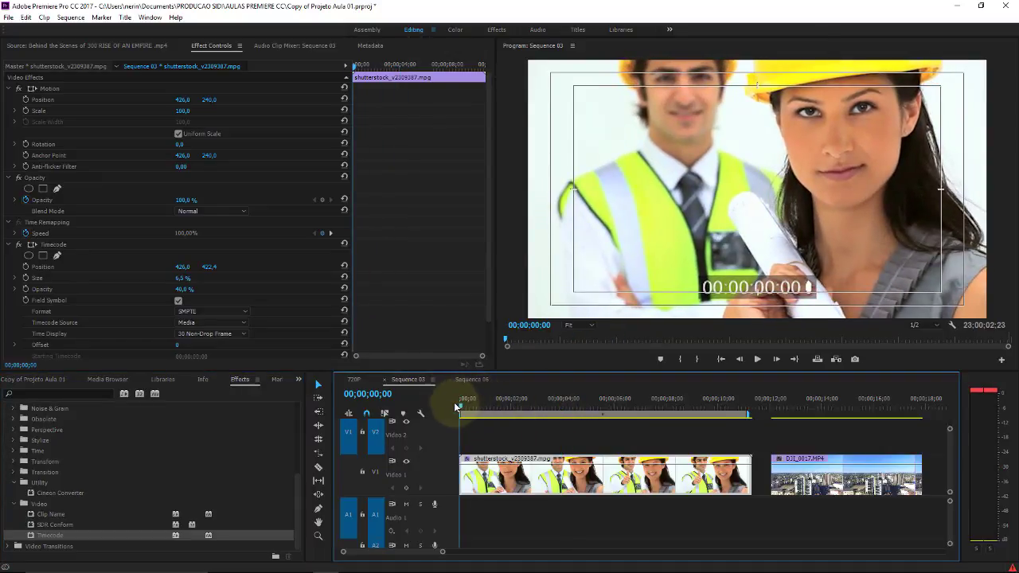
{"action": "left_click", "coordinate": [757, 359]}
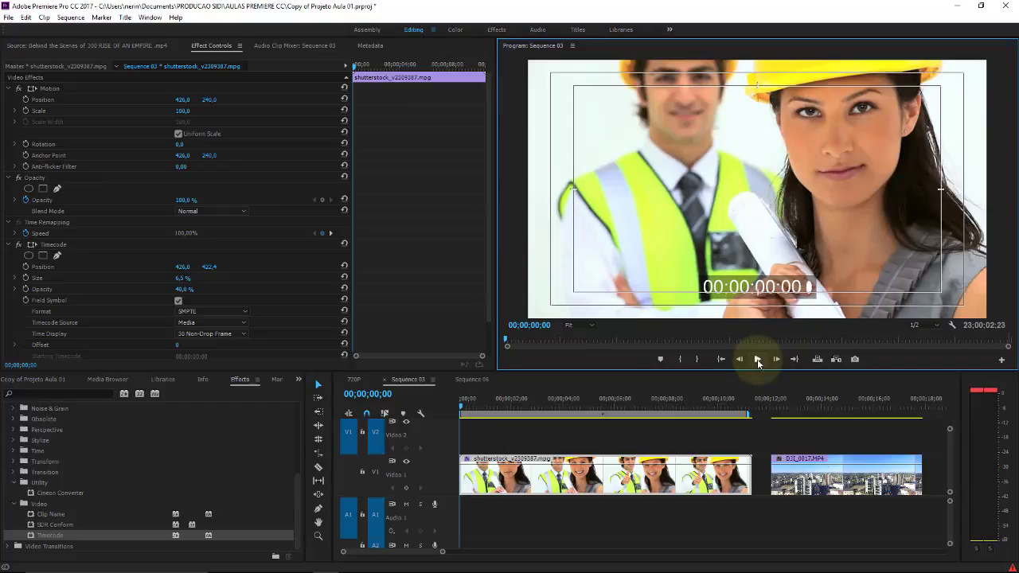
Step: Render the entire work area, move the shutterstock clip 14 frames later, and replay from the start
{"action": "left_click", "coordinate": [23, 17]}
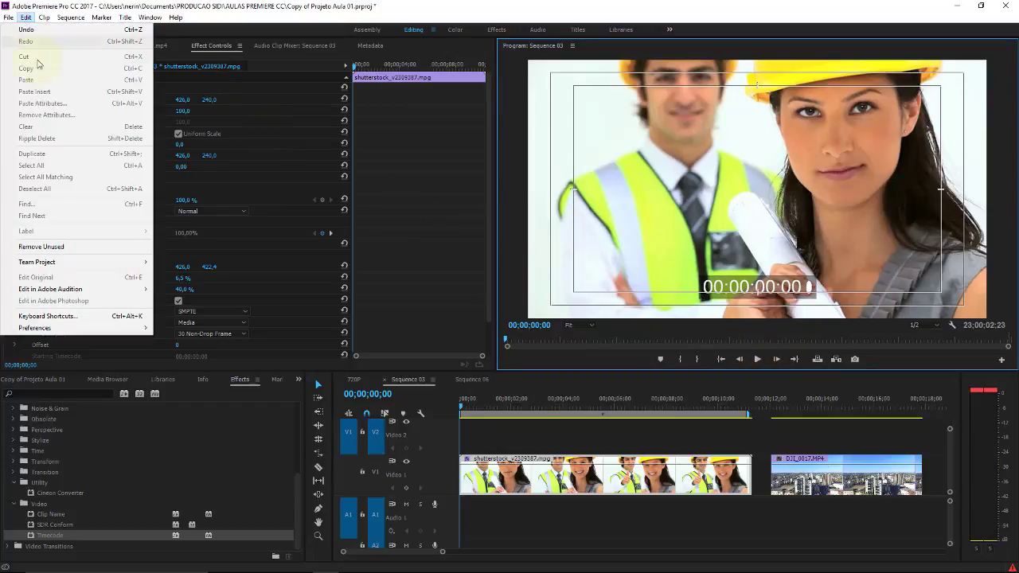
{"action": "left_click", "coordinate": [76, 57]}
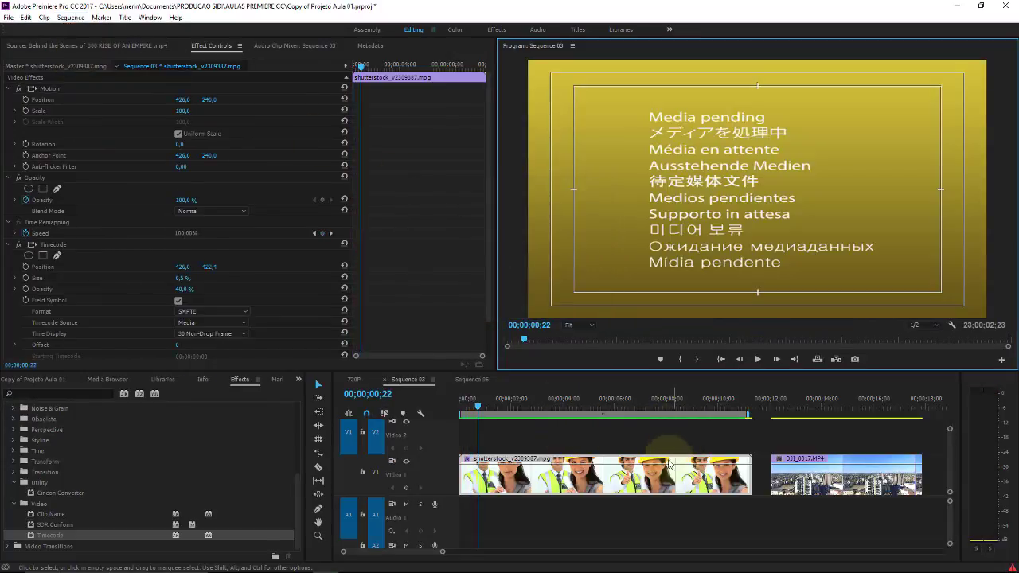
{"action": "left_click_drag", "start_coordinate": [669, 463], "coordinate": [672, 481]}
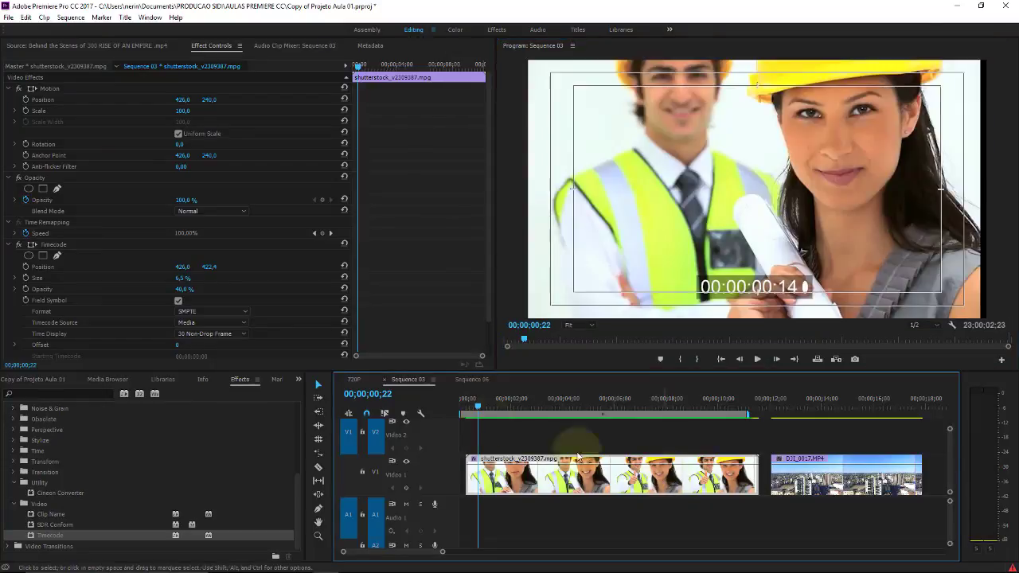
{"action": "left_click", "coordinate": [462, 412]}
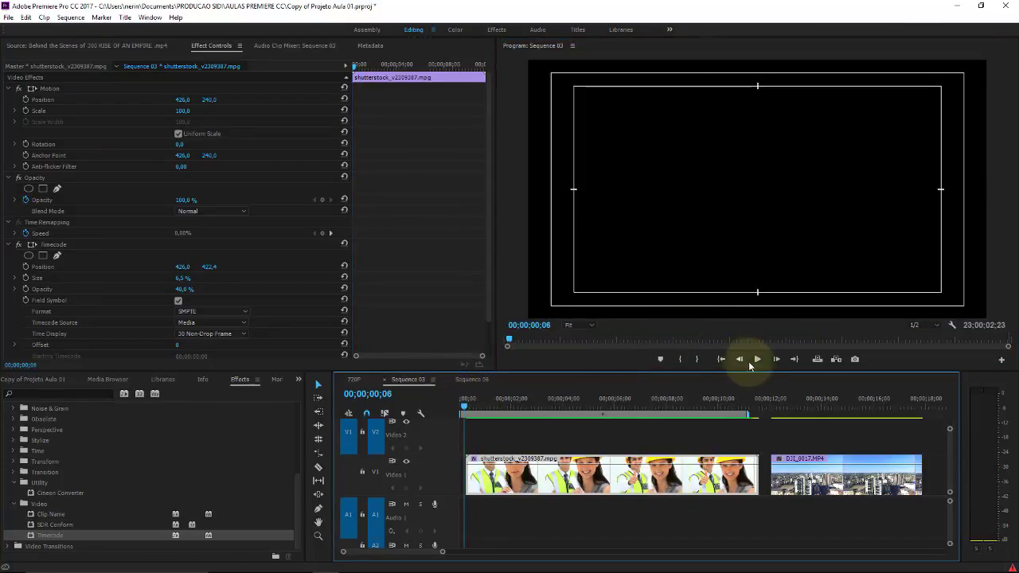
{"action": "left_click", "coordinate": [757, 360]}
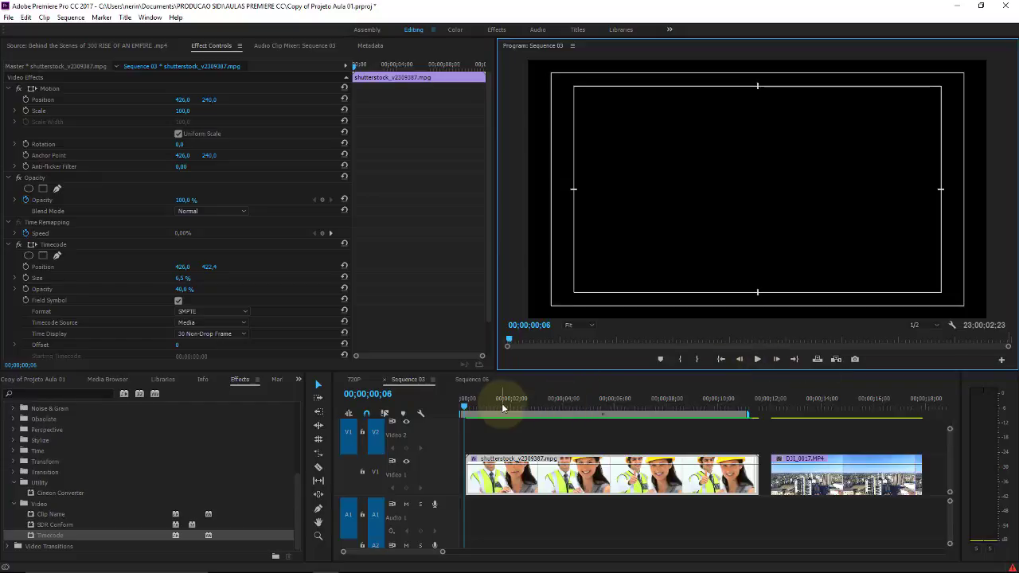
{"action": "left_click_drag", "start_coordinate": [468, 406], "coordinate": [698, 397]}
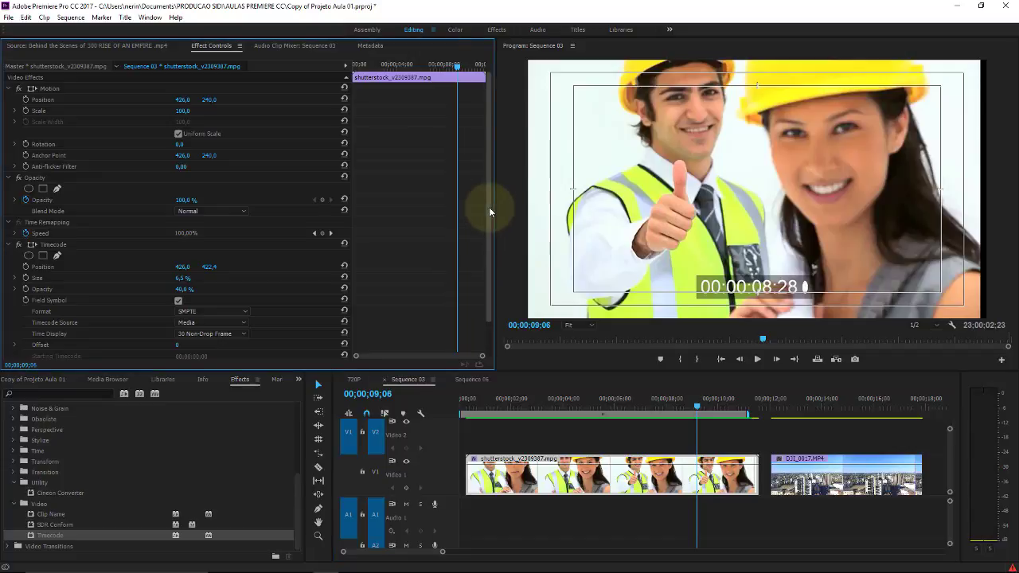
Step: Try 60 Drop Frame for the timecode display, then settle on 30 Non-Drop Frame
{"action": "scroll", "coordinate": [445, 223], "scroll_direction": "down", "scroll_amount": 2}
{"action": "left_click", "coordinate": [242, 298]}
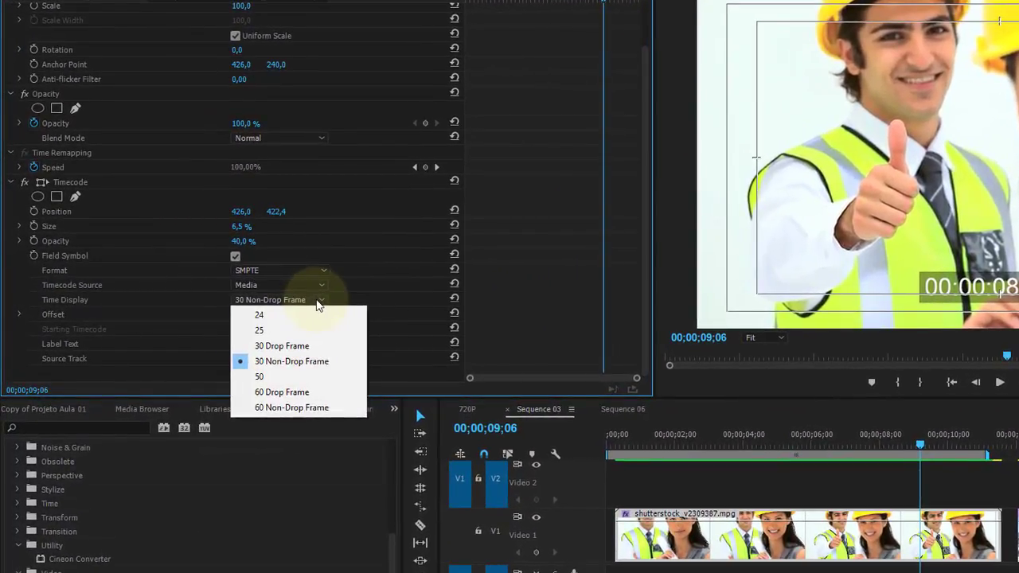
{"action": "left_click", "coordinate": [286, 391]}
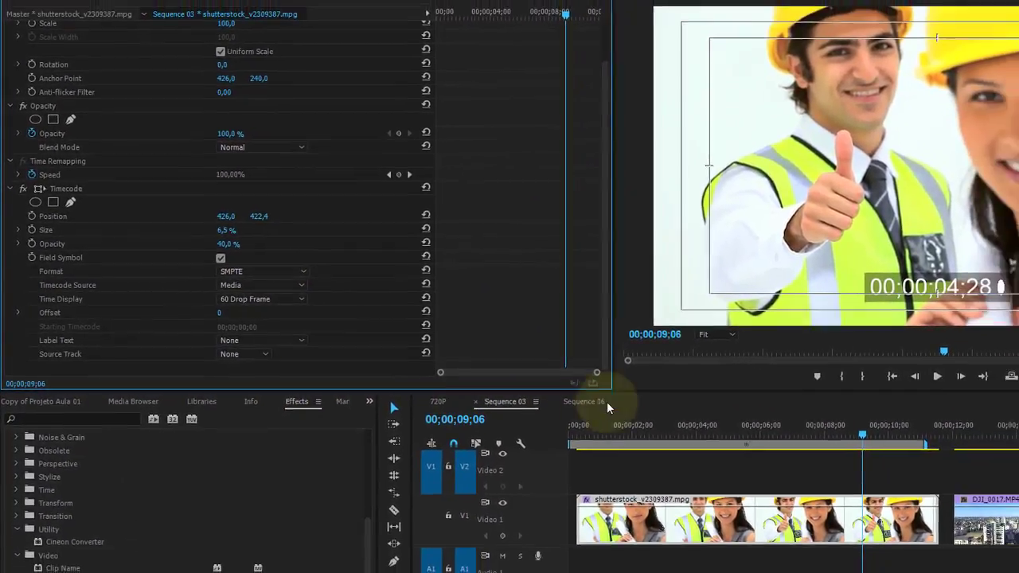
{"action": "left_click_drag", "start_coordinate": [581, 434], "coordinate": [625, 439]}
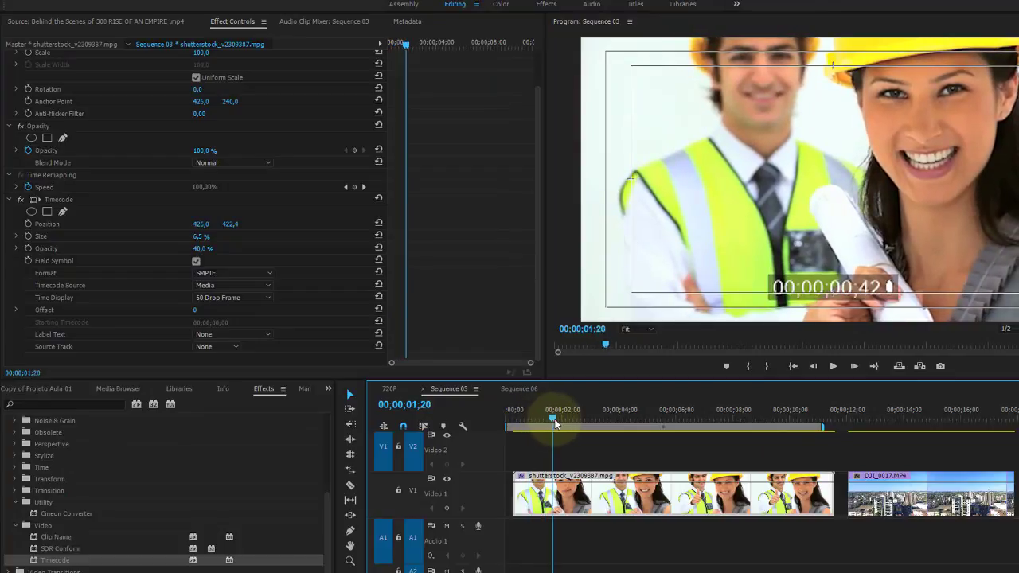
{"action": "left_click_drag", "start_coordinate": [555, 424], "coordinate": [572, 420]}
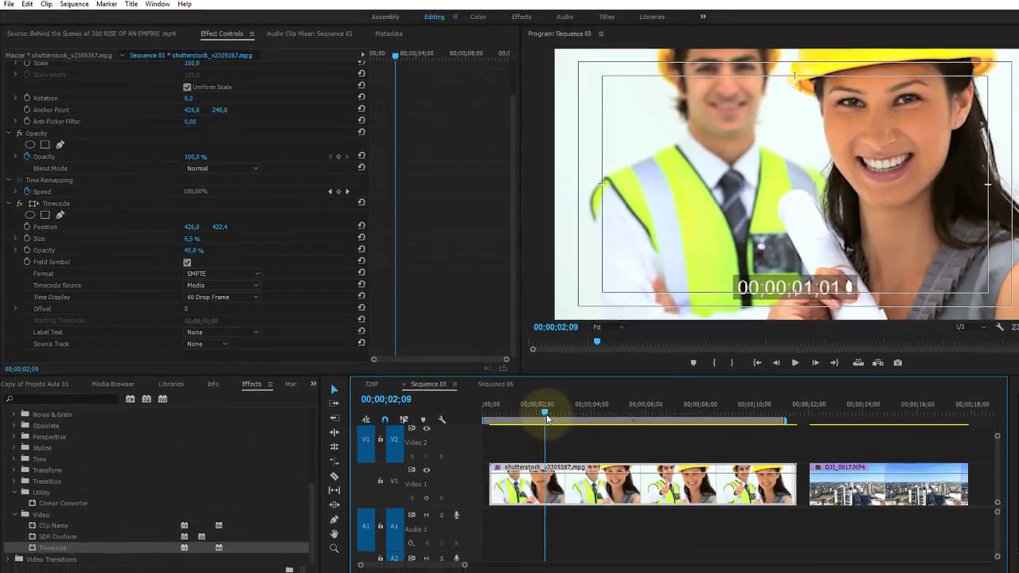
{"action": "mouse_move", "coordinate": [547, 420]}
{"action": "left_mouse_down"}
{"action": "mouse_move", "coordinate": [636, 414]}
{"action": "mouse_move", "coordinate": [643, 384]}
{"action": "mouse_move", "coordinate": [654, 383]}
{"action": "left_mouse_up"}
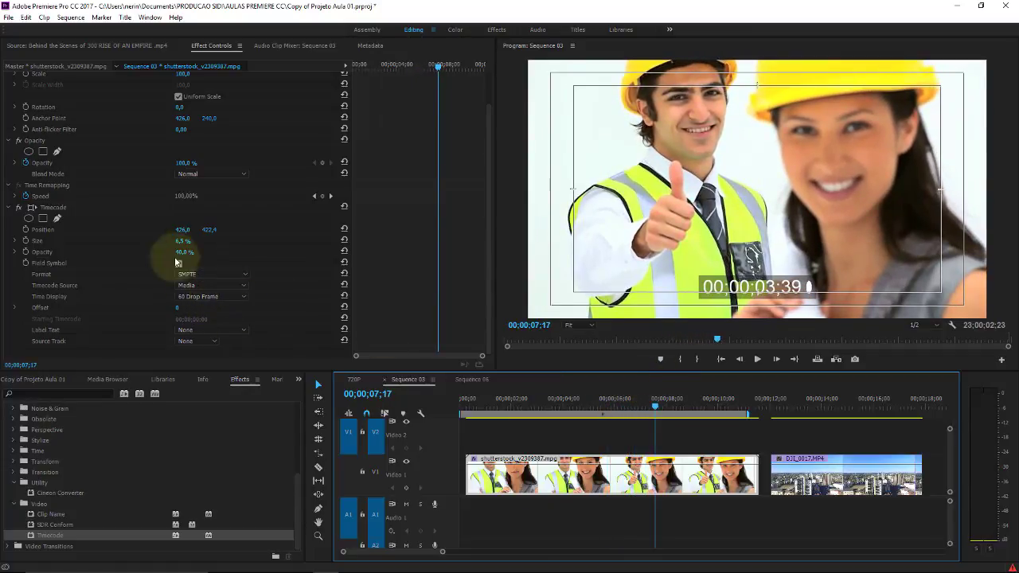
{"action": "left_click", "coordinate": [217, 297]}
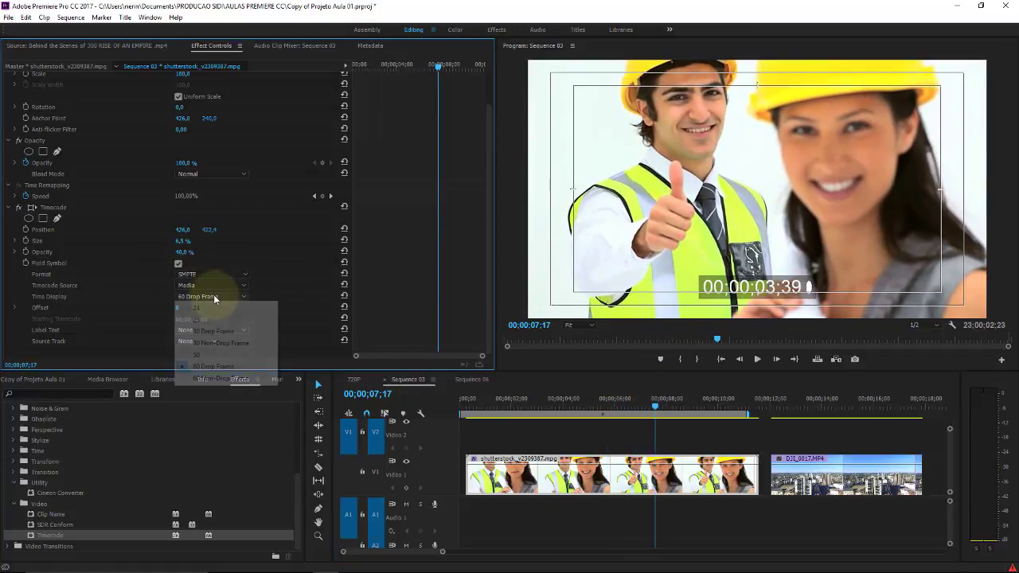
{"action": "left_click", "coordinate": [217, 343]}
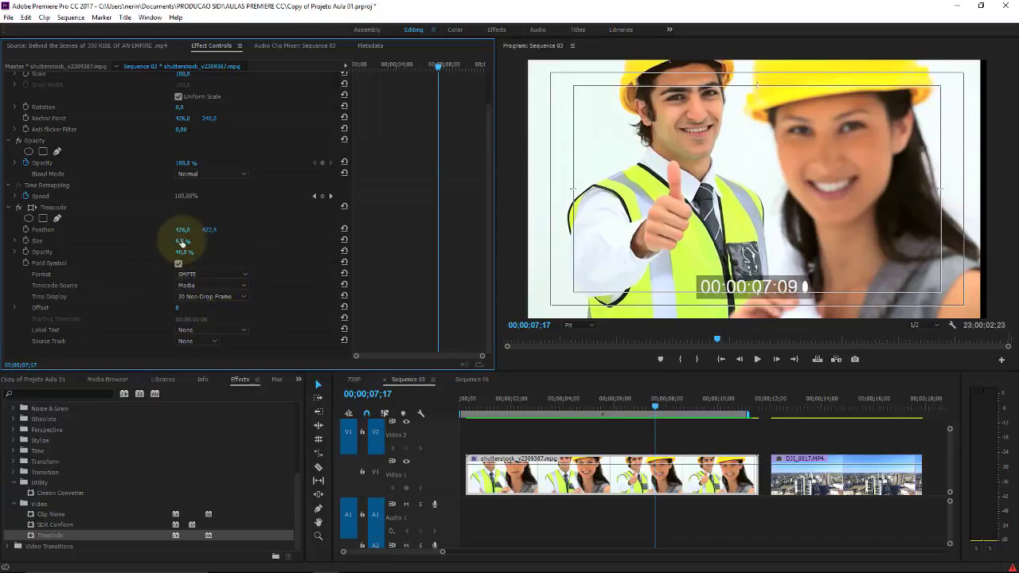
Step: Nudge the timecode overlay right to X 448 and set its Size to 9,3%
{"action": "left_click_drag", "start_coordinate": [182, 230], "coordinate": [192, 214]}
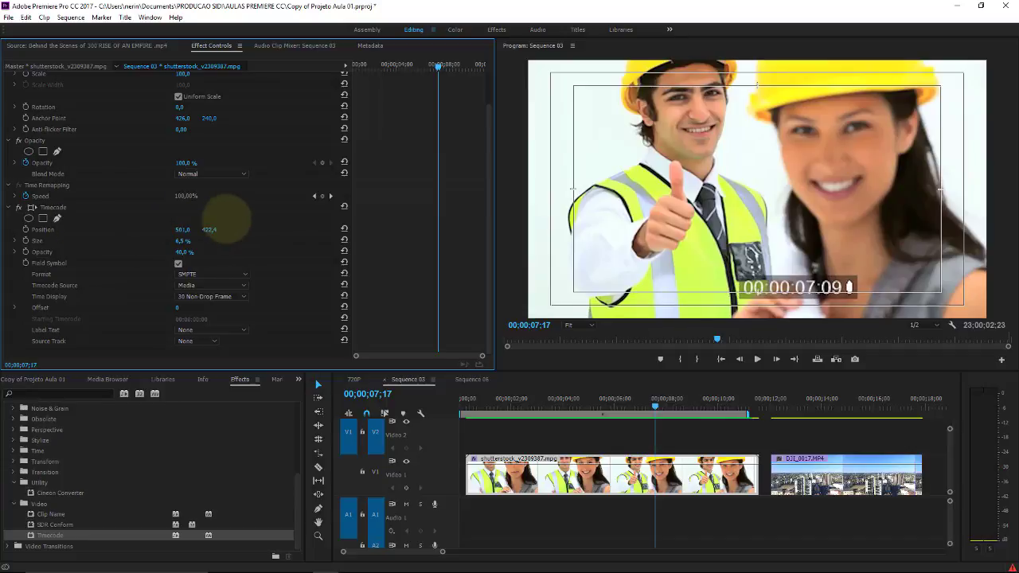
{"action": "mouse_move", "coordinate": [183, 241]}
{"action": "left_mouse_down"}
{"action": "mouse_move", "coordinate": [186, 253]}
{"action": "mouse_move", "coordinate": [106, 247]}
{"action": "mouse_move", "coordinate": [146, 249]}
{"action": "left_mouse_up"}
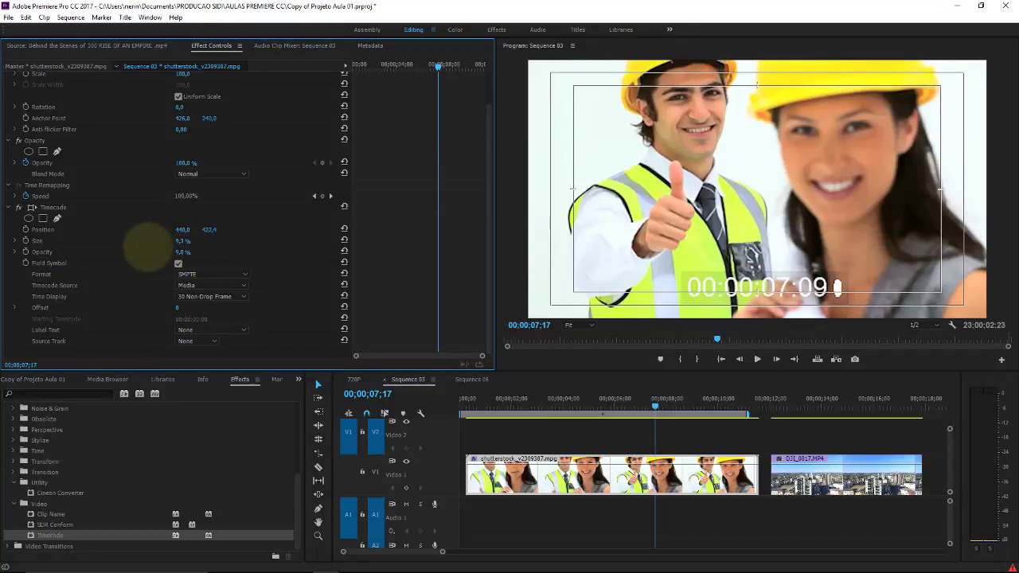
{"action": "left_click", "coordinate": [212, 274]}
{"action": "left_click", "coordinate": [216, 298]}
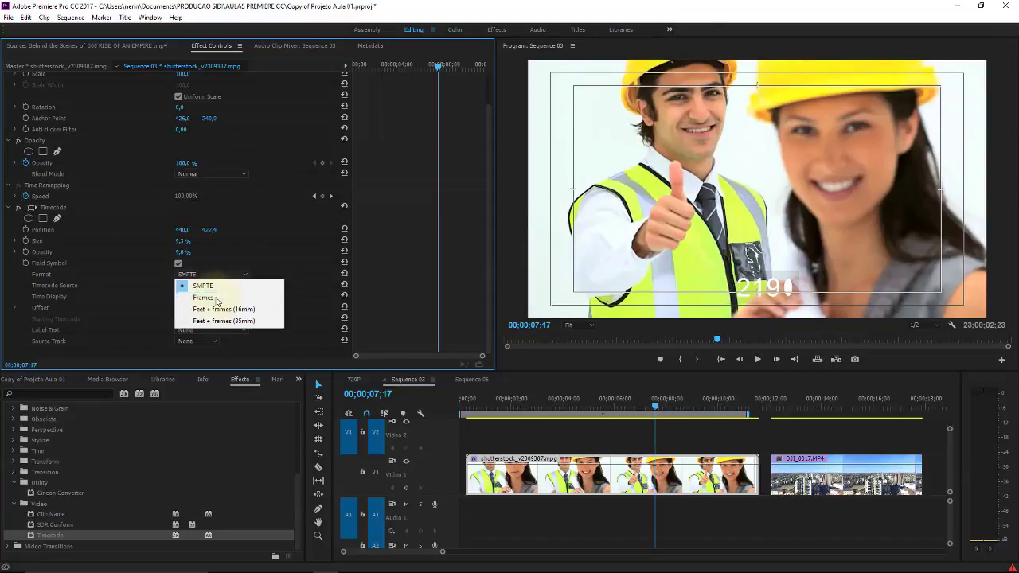
{"action": "left_click", "coordinate": [213, 276]}
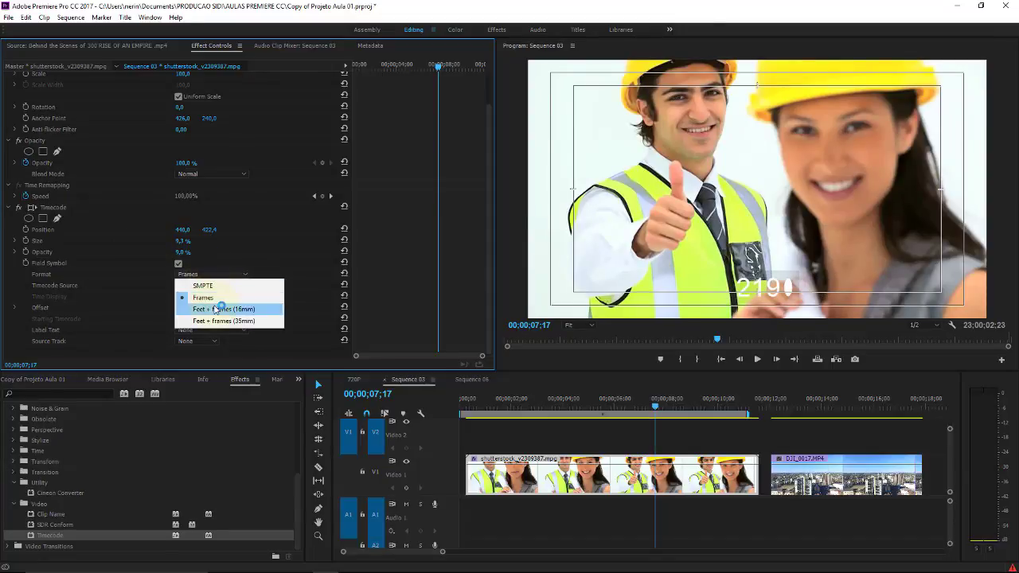
{"action": "left_click", "coordinate": [219, 309]}
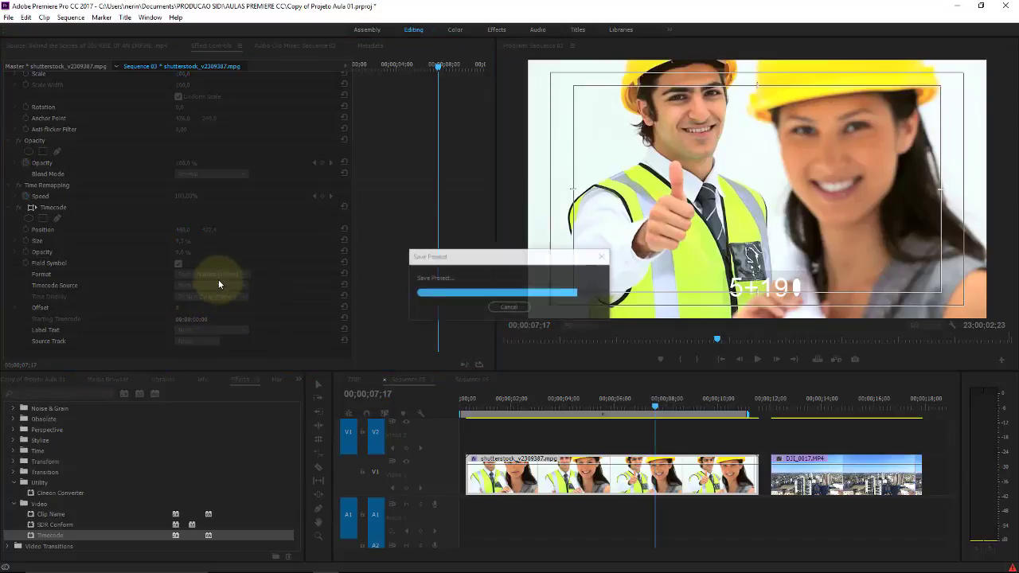
{"action": "left_click", "coordinate": [232, 275]}
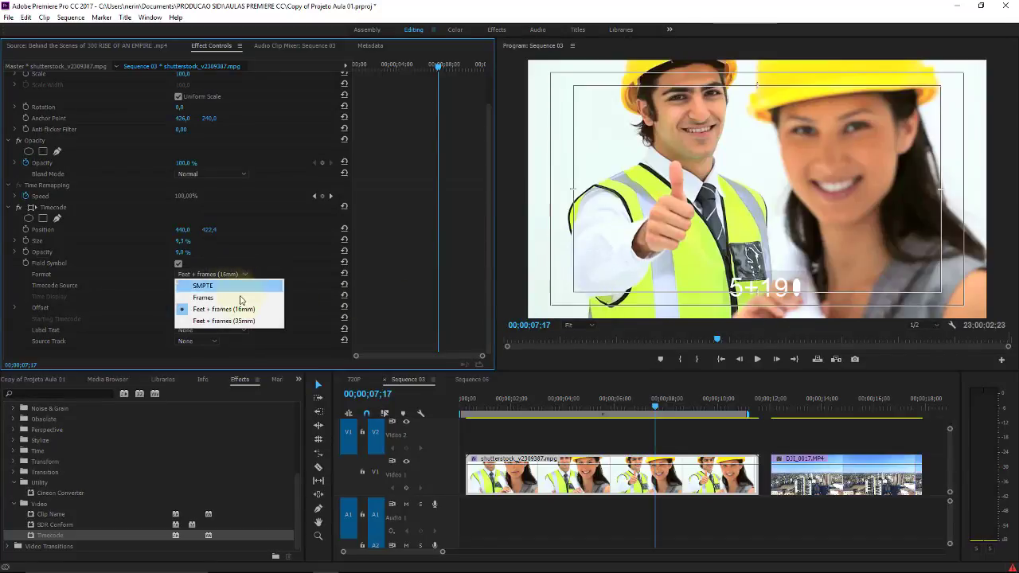
{"action": "left_click", "coordinate": [244, 321]}
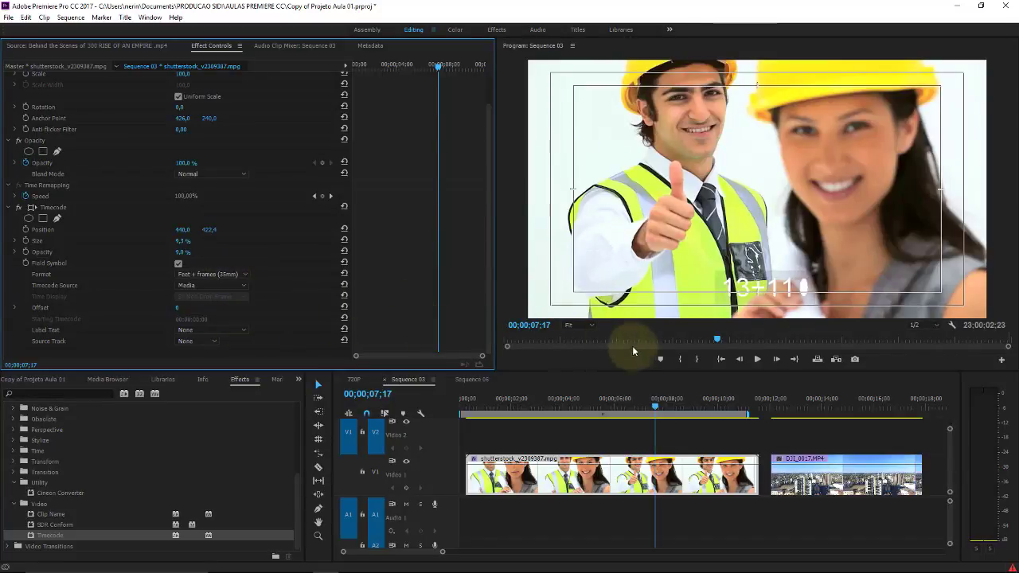
{"action": "left_click", "coordinate": [669, 406]}
{"action": "left_click", "coordinate": [613, 406]}
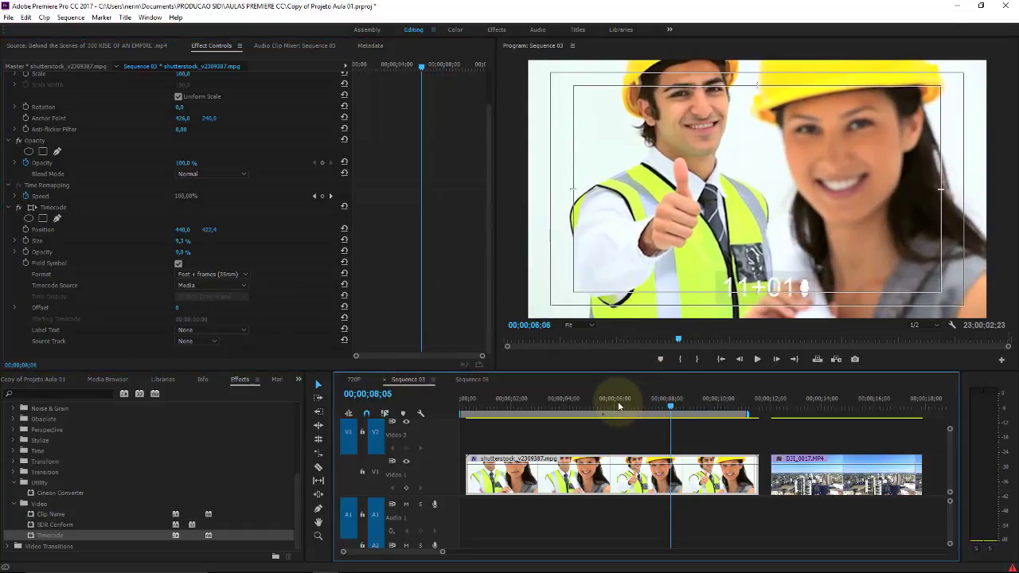
{"action": "left_click", "coordinate": [541, 406]}
{"action": "left_click_drag", "start_coordinate": [561, 401], "coordinate": [608, 400]}
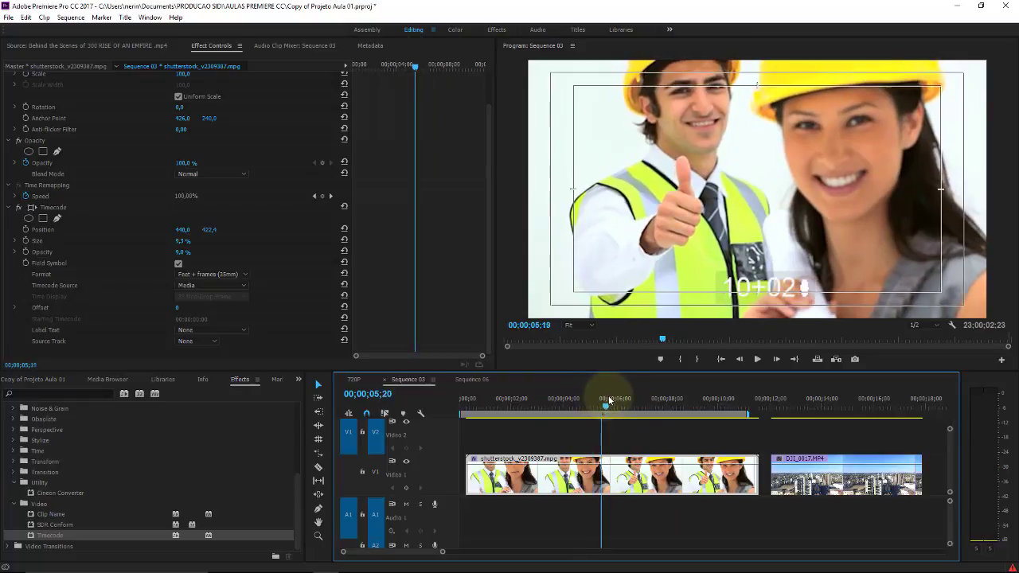
{"action": "left_click", "coordinate": [220, 274]}
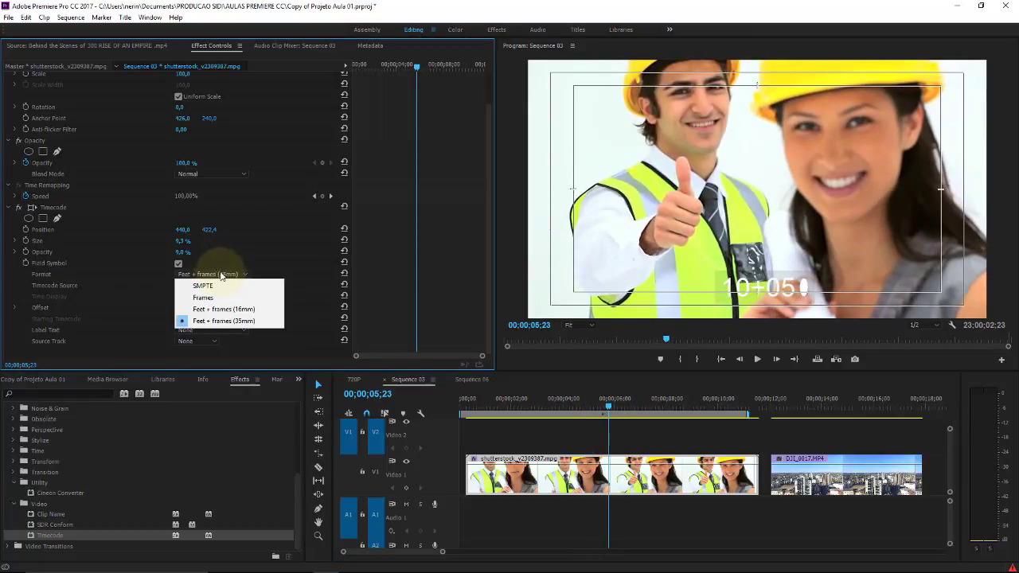
{"action": "left_click", "coordinate": [227, 284]}
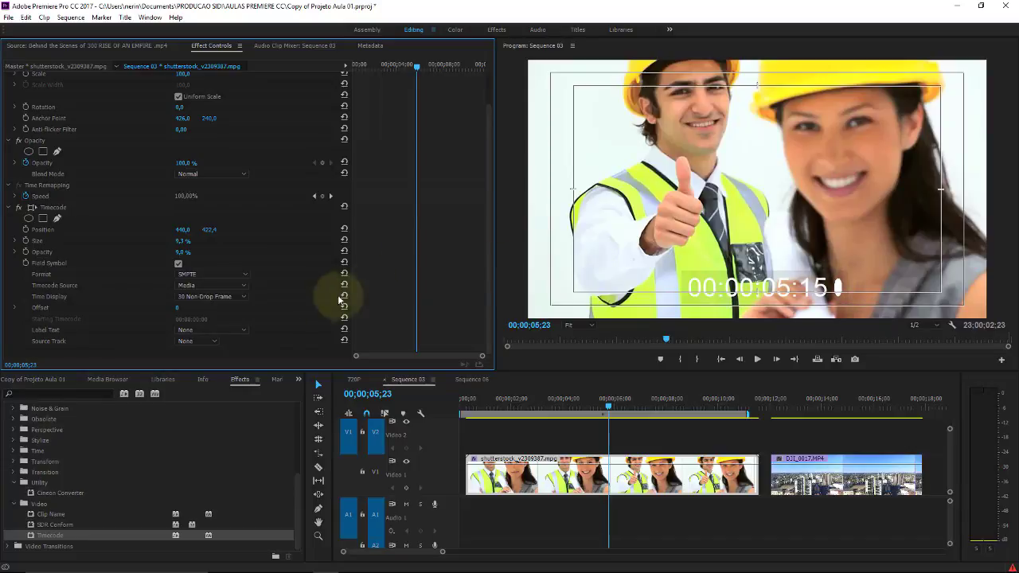
{"action": "left_click", "coordinate": [234, 331]}
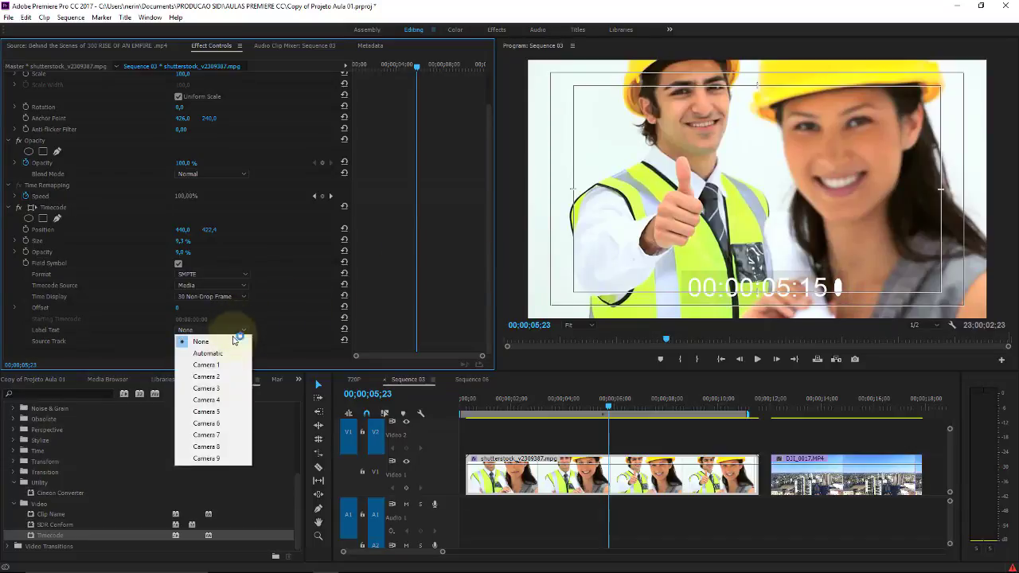
{"action": "left_click", "coordinate": [234, 352]}
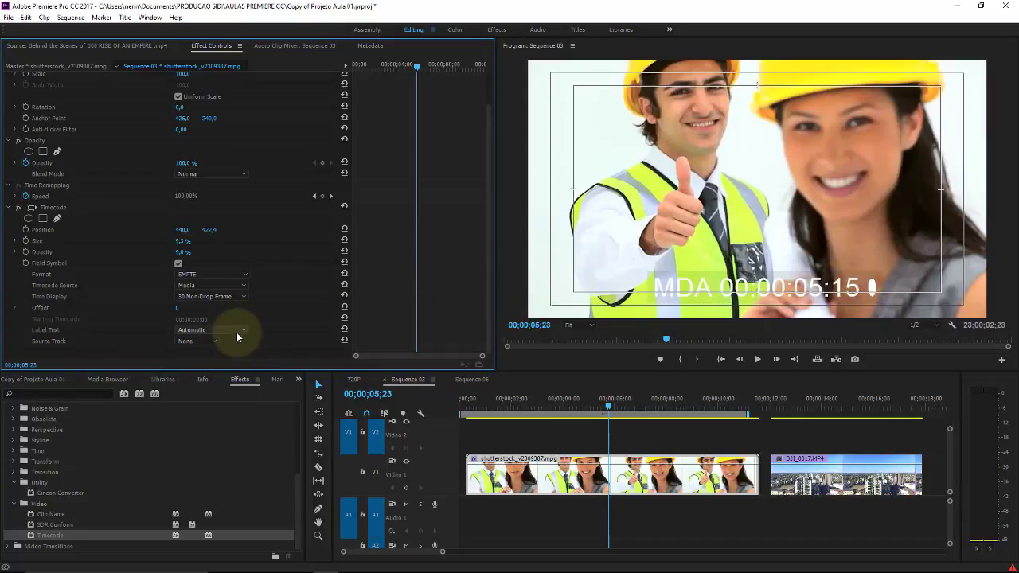
{"action": "left_click", "coordinate": [236, 332]}
{"action": "left_click", "coordinate": [209, 364]}
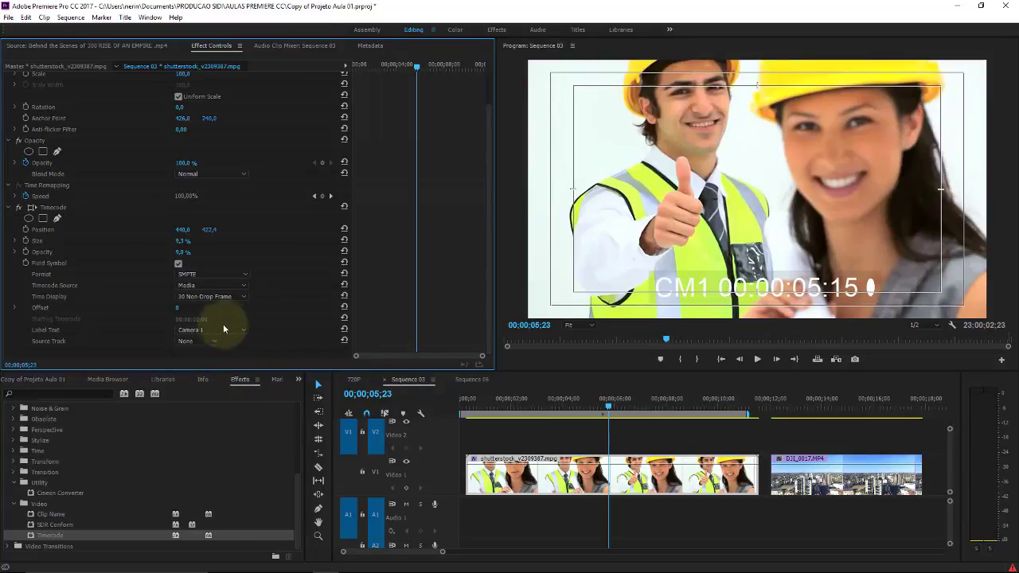
{"action": "left_click", "coordinate": [223, 329]}
{"action": "left_click", "coordinate": [208, 375]}
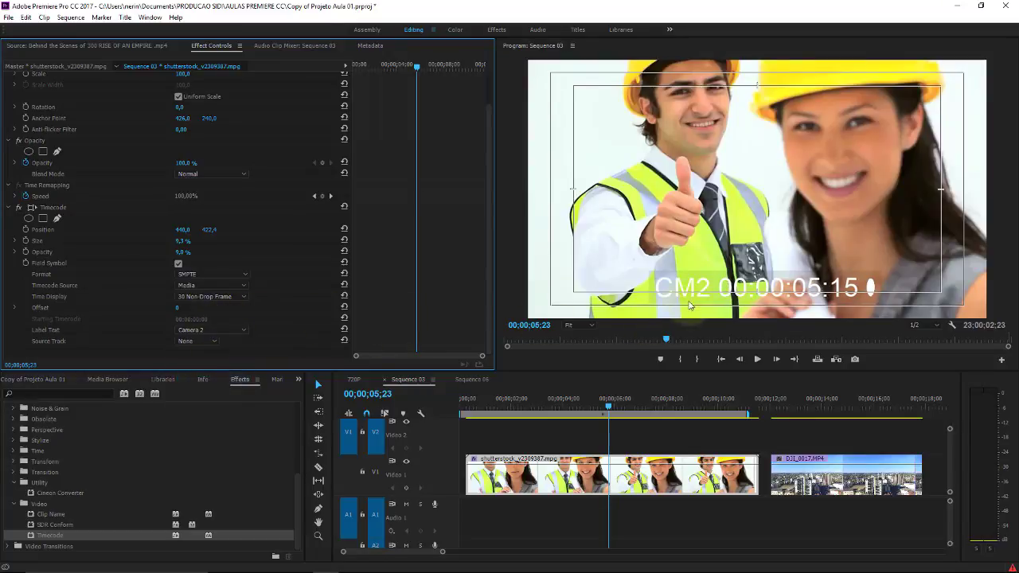
{"action": "left_click", "coordinate": [212, 341]}
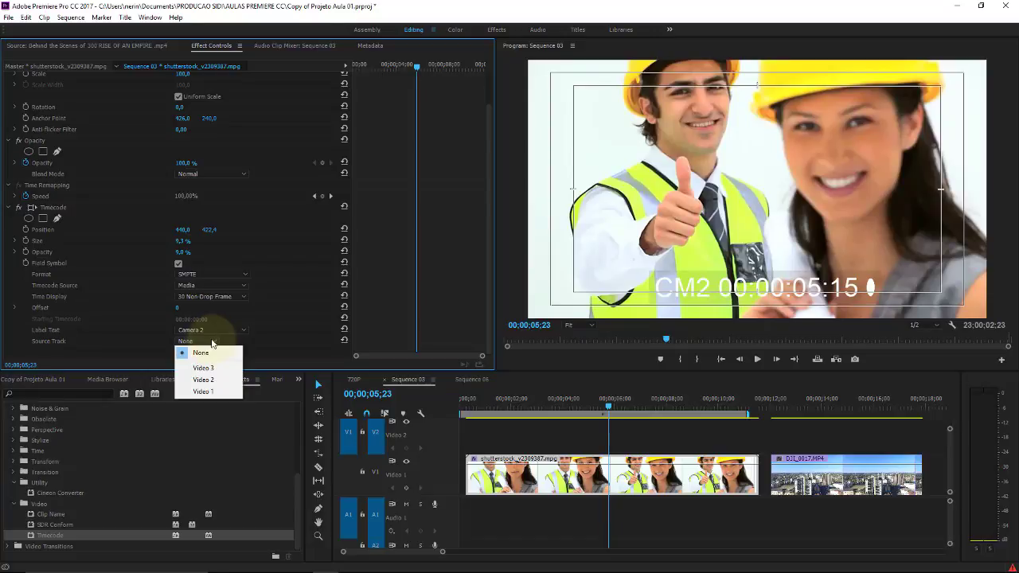
{"action": "left_click", "coordinate": [221, 330]}
{"action": "left_click", "coordinate": [220, 329]}
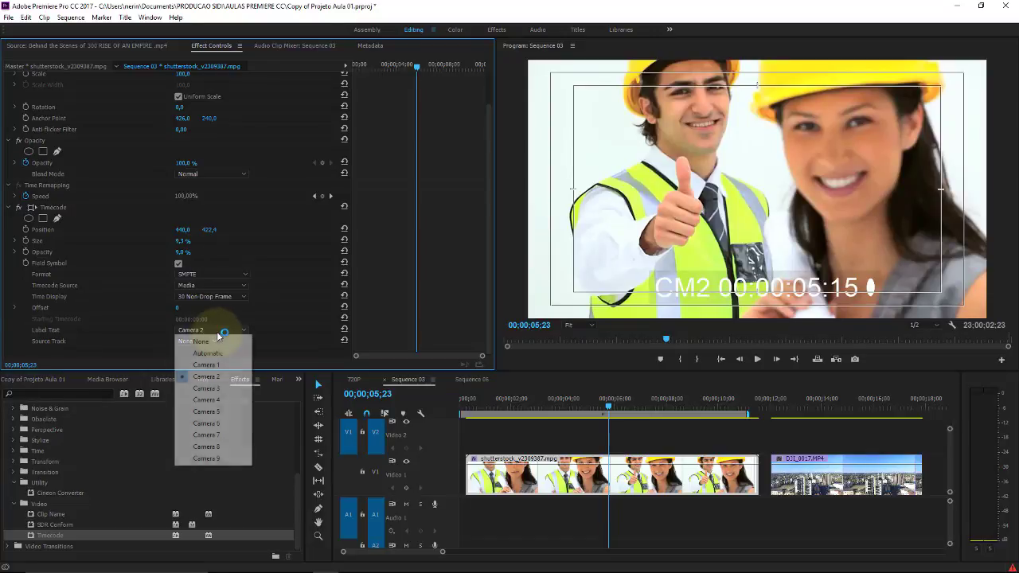
{"action": "left_click", "coordinate": [216, 343]}
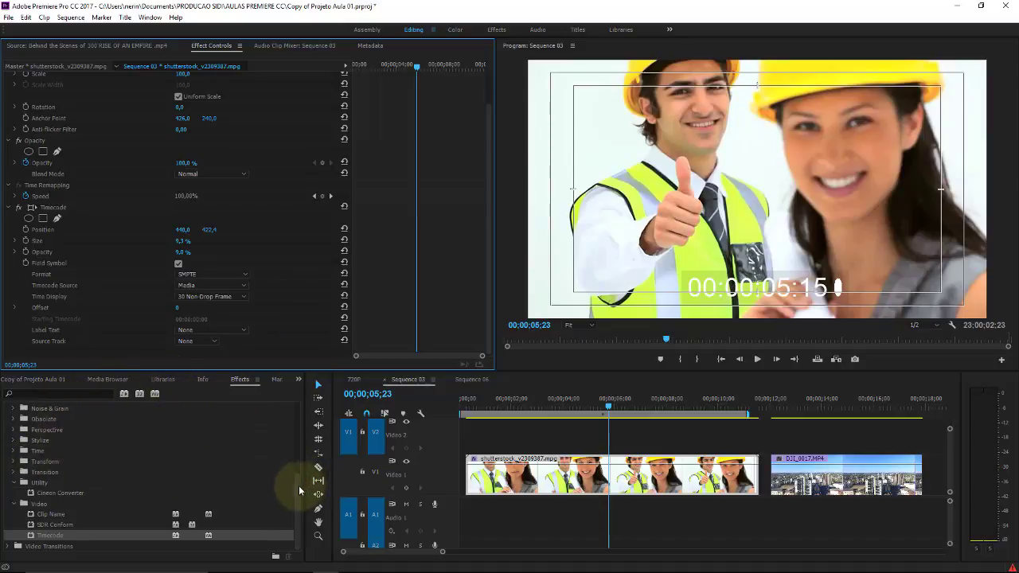
Step: Collapse the Utility, Video and Video Effects folders in the Effects panel
{"action": "left_click", "coordinate": [14, 483]}
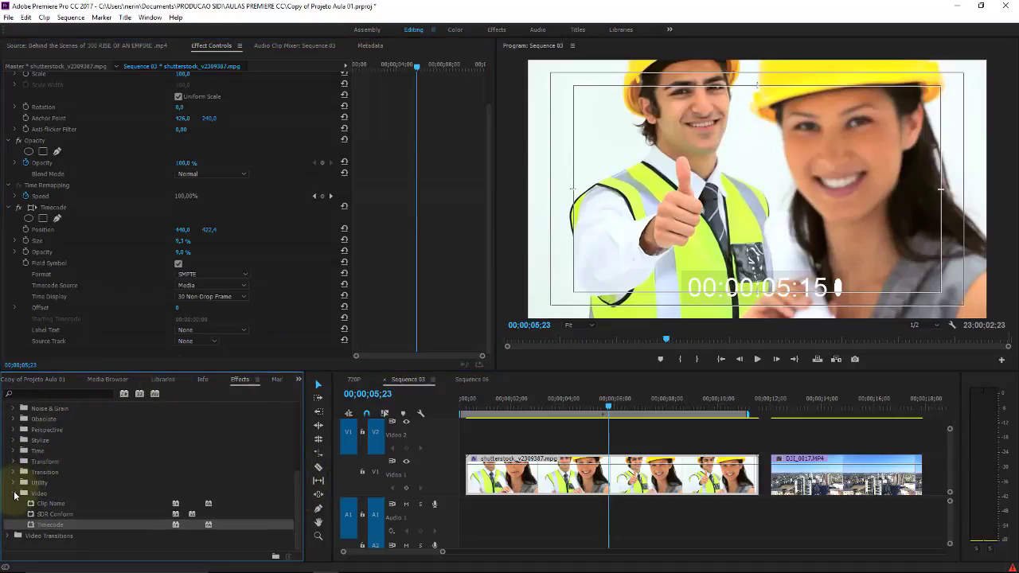
{"action": "left_click", "coordinate": [14, 495]}
{"action": "left_click_drag", "start_coordinate": [299, 481], "coordinate": [307, 390]}
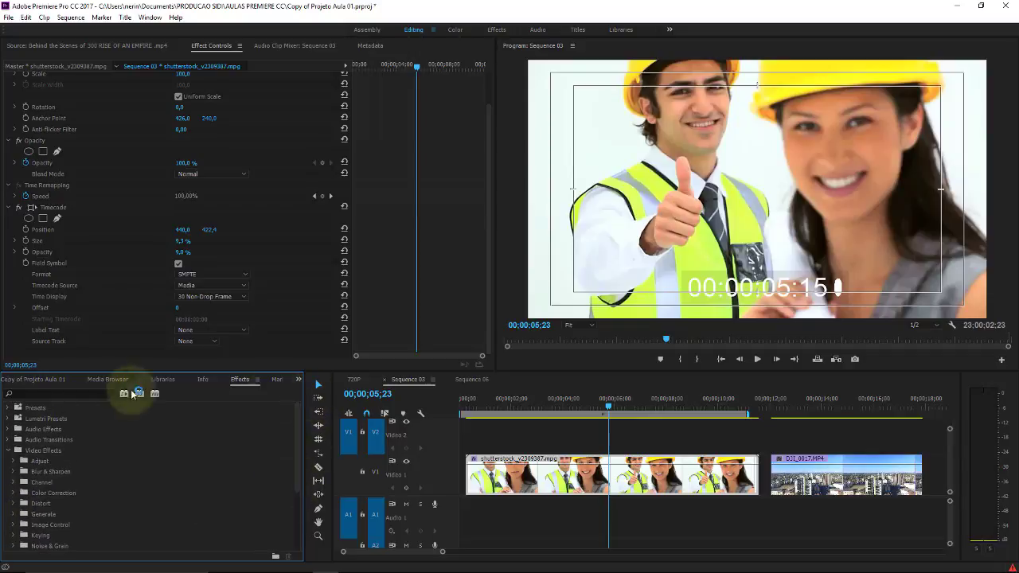
{"action": "left_click", "coordinate": [10, 450]}
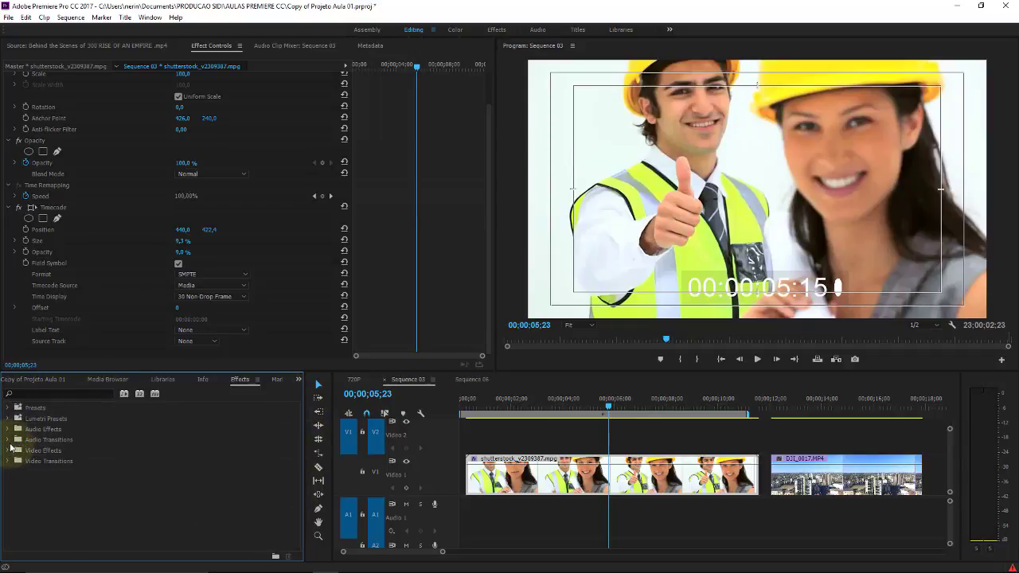